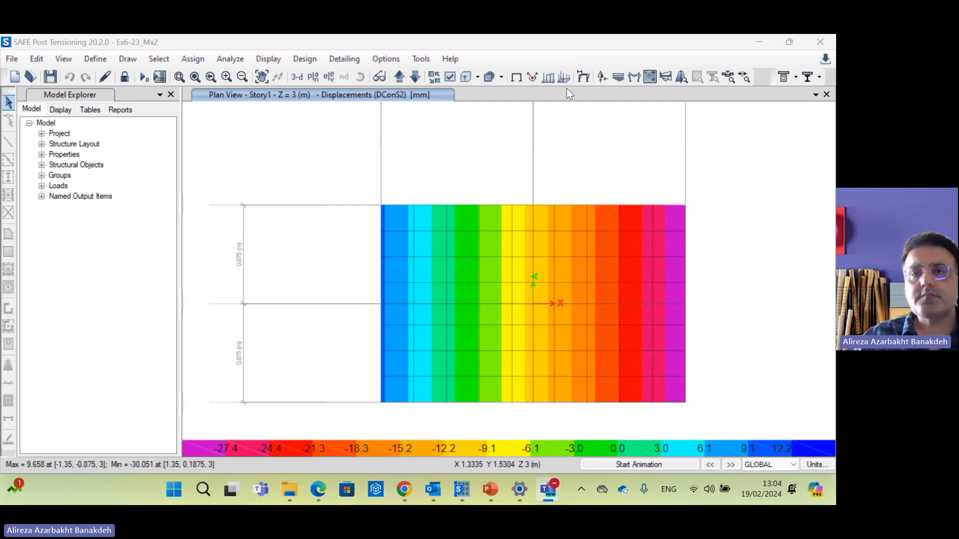
Step: Display the vertical Fz reactions as arrows for the DConS2 load combination
click(602, 78)
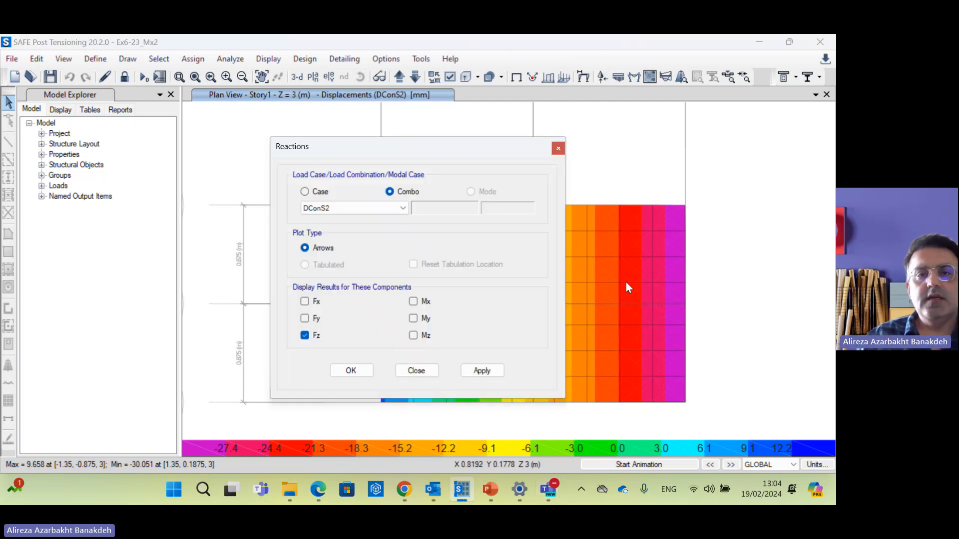
click(347, 207)
click(346, 208)
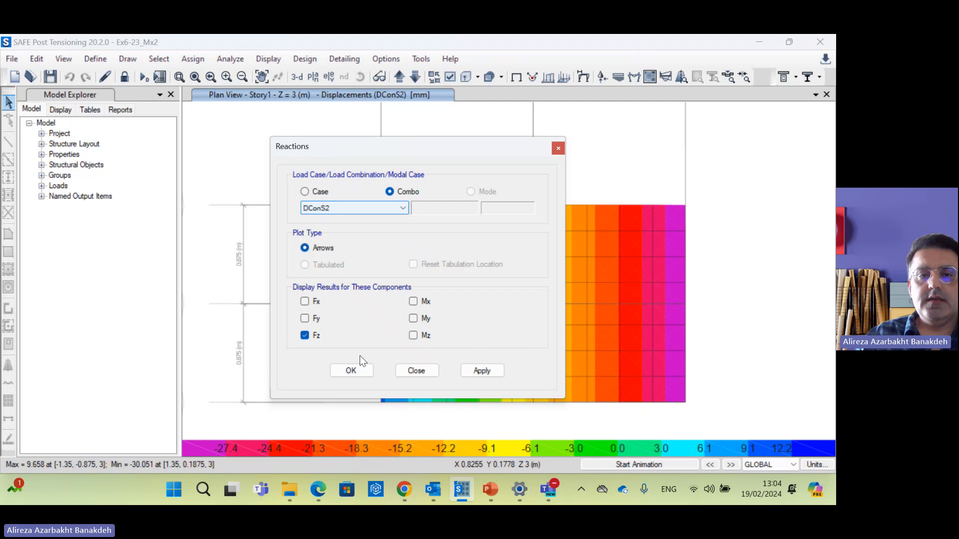
click(363, 374)
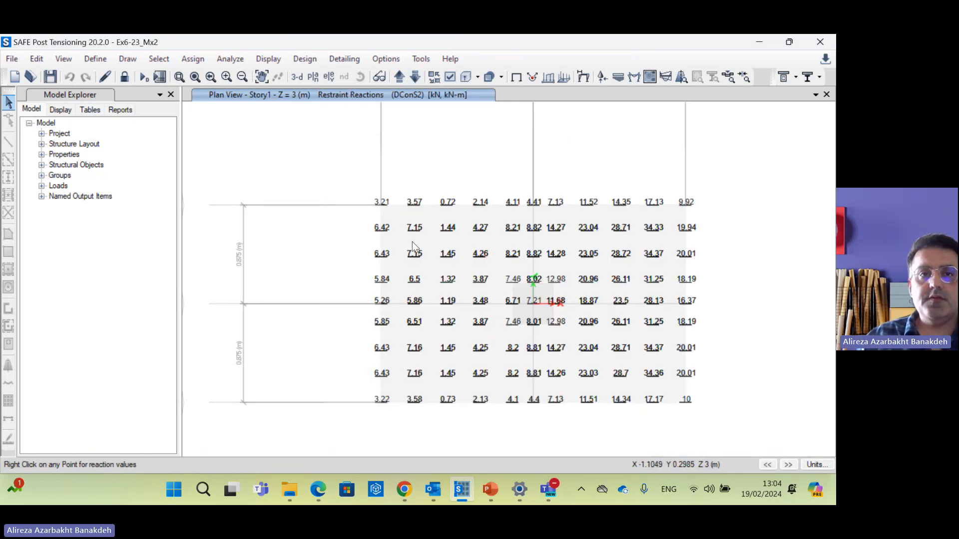
Step: Show the reactions in 3-D and examine the arrow directions along the slab edges close up
click(298, 76)
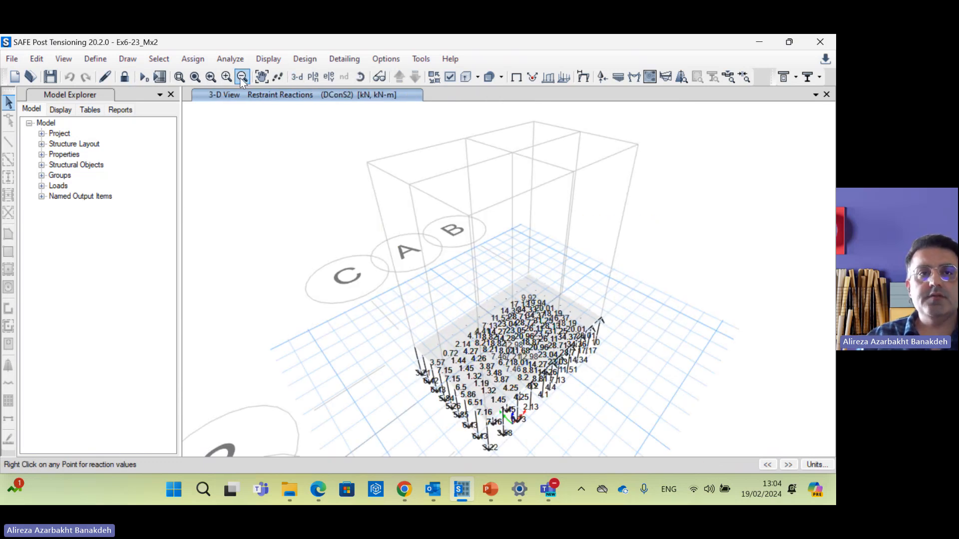
click(178, 77)
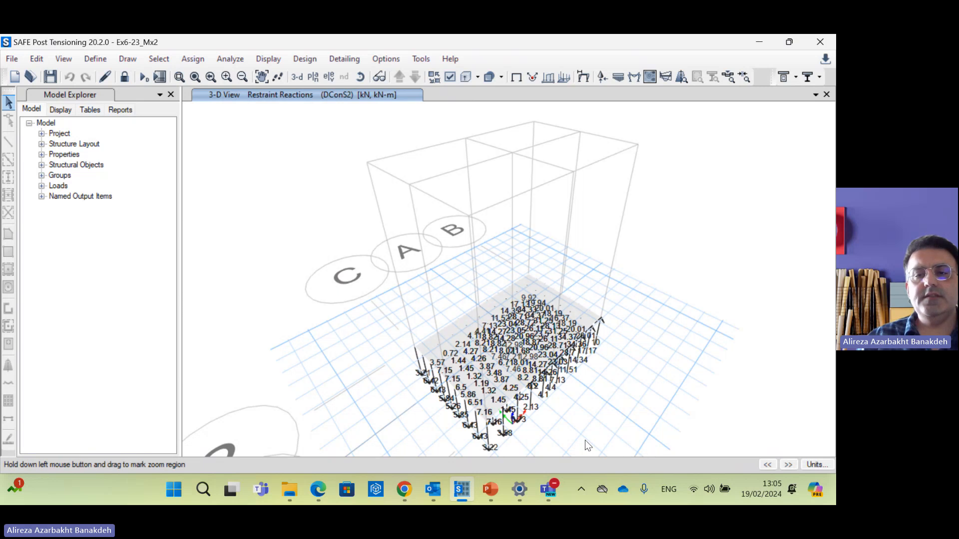
drag(578, 439, 417, 323)
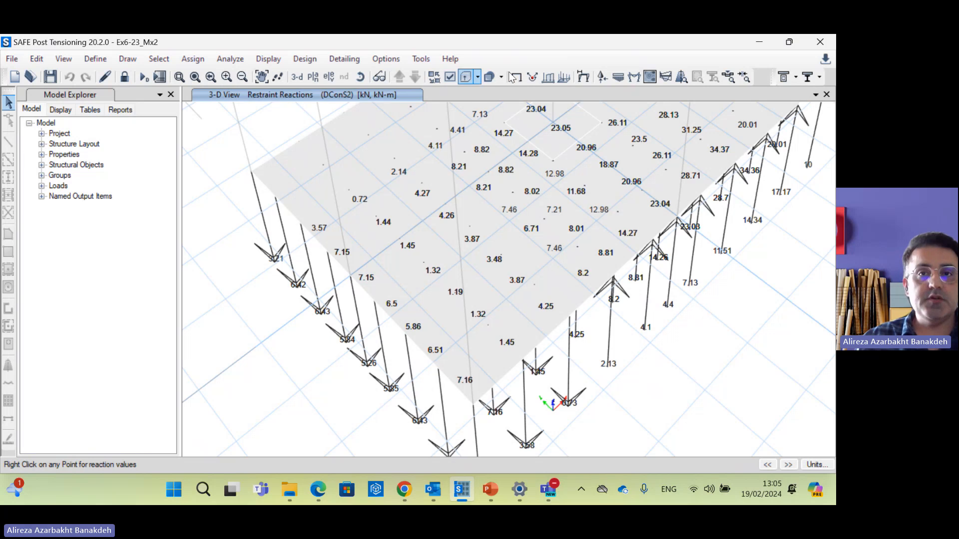
Step: Return to the undeformed plan view of Story1 and save the model
click(312, 78)
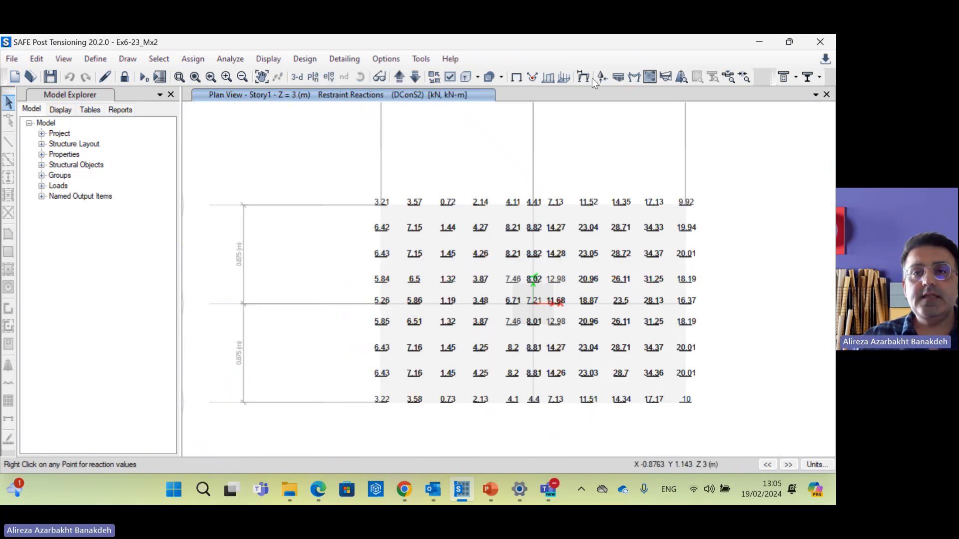
click(516, 80)
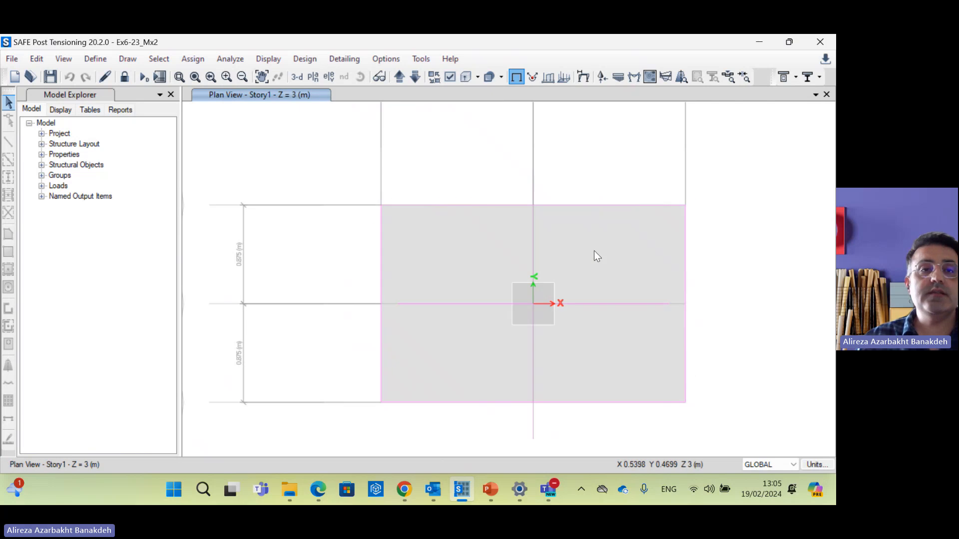
key(ctrl+s)
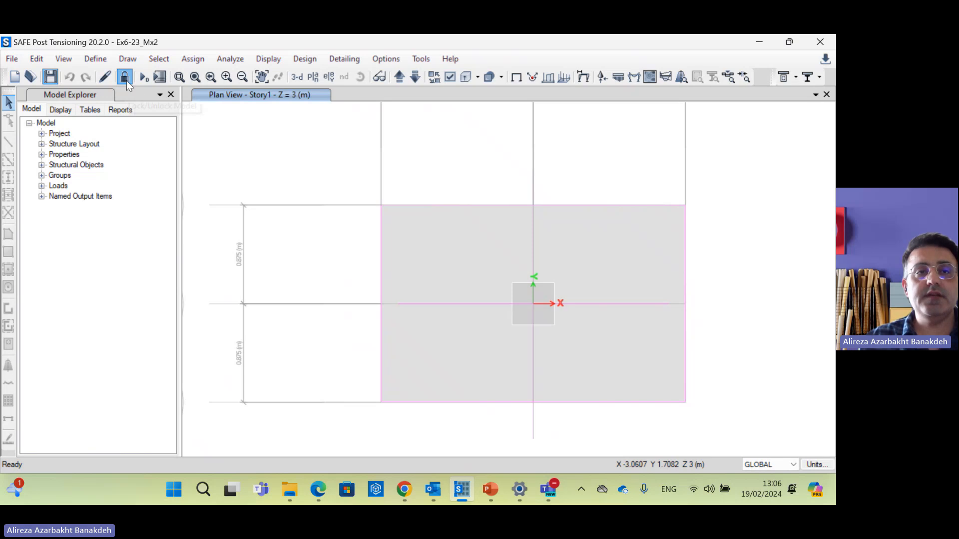
Step: Unlock the model, accepting deletion of its analysis results
click(125, 77)
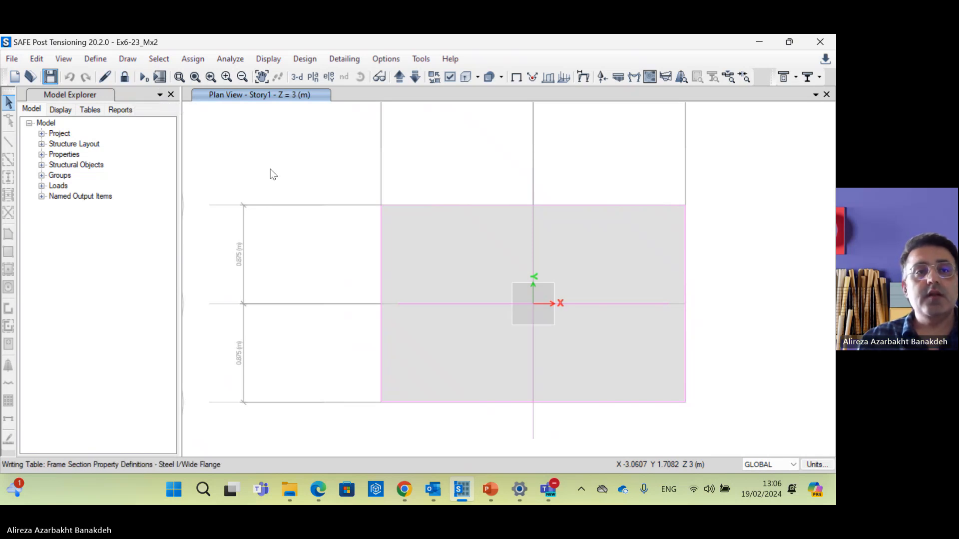
click(124, 77)
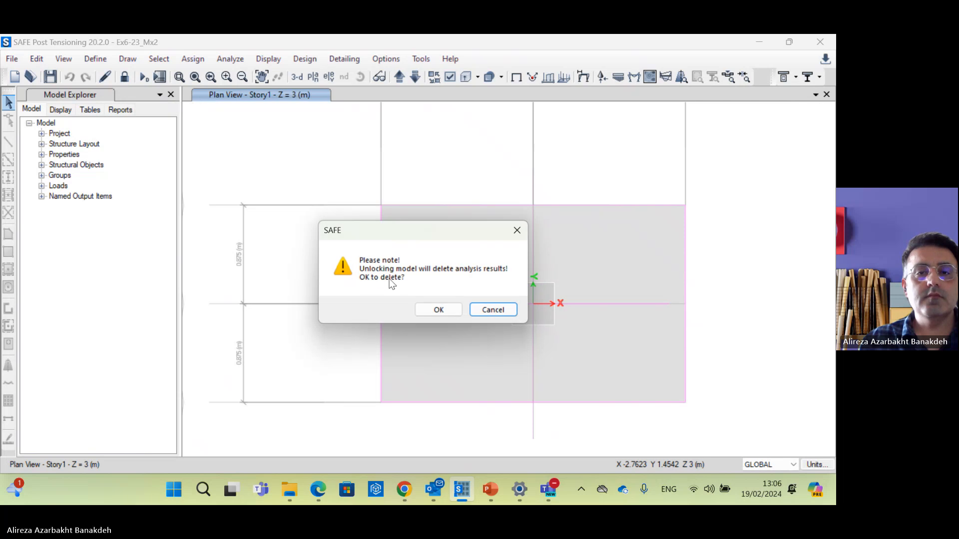
click(438, 309)
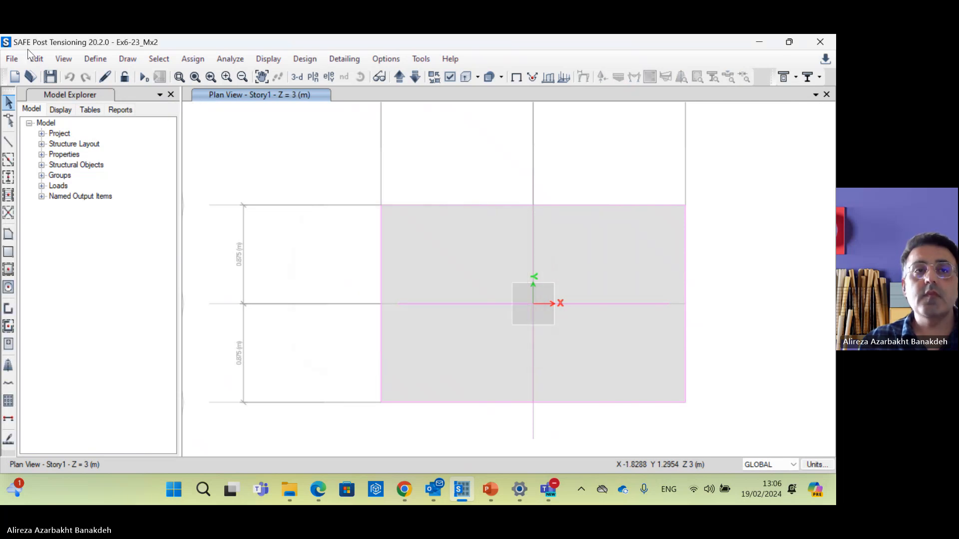
Step: Save the model as Ex6-23_Mx2_NonlinearSpring.FDB, replacing the existing file of that name
click(11, 58)
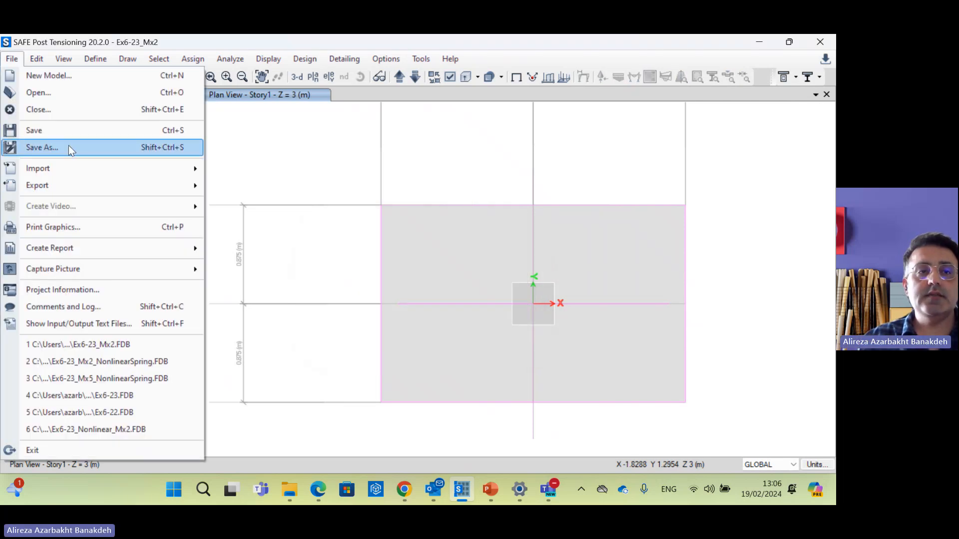
click(68, 146)
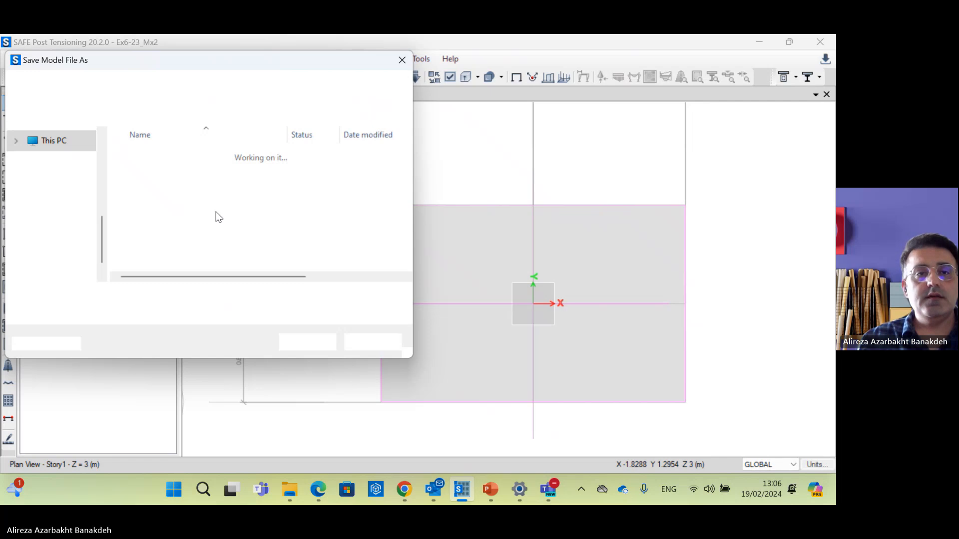
click(197, 196)
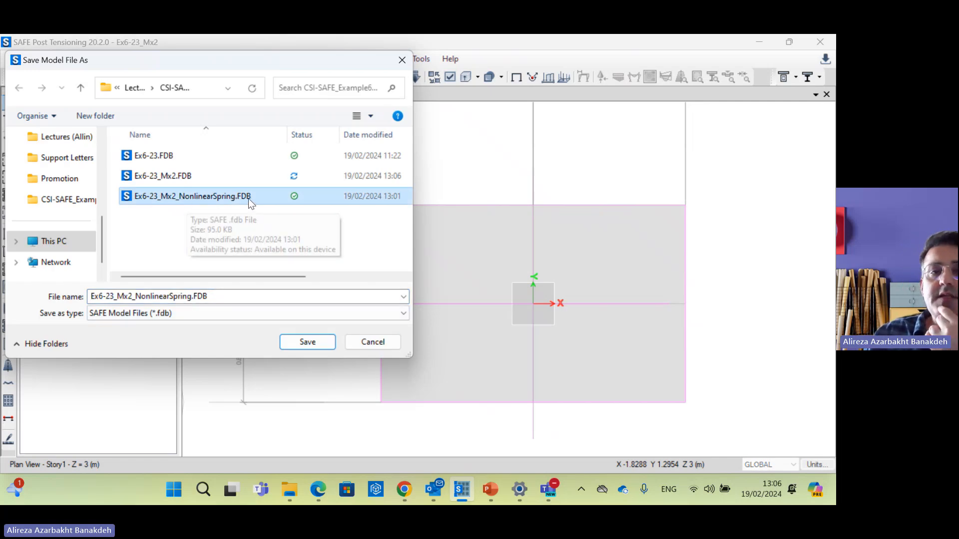
click(325, 343)
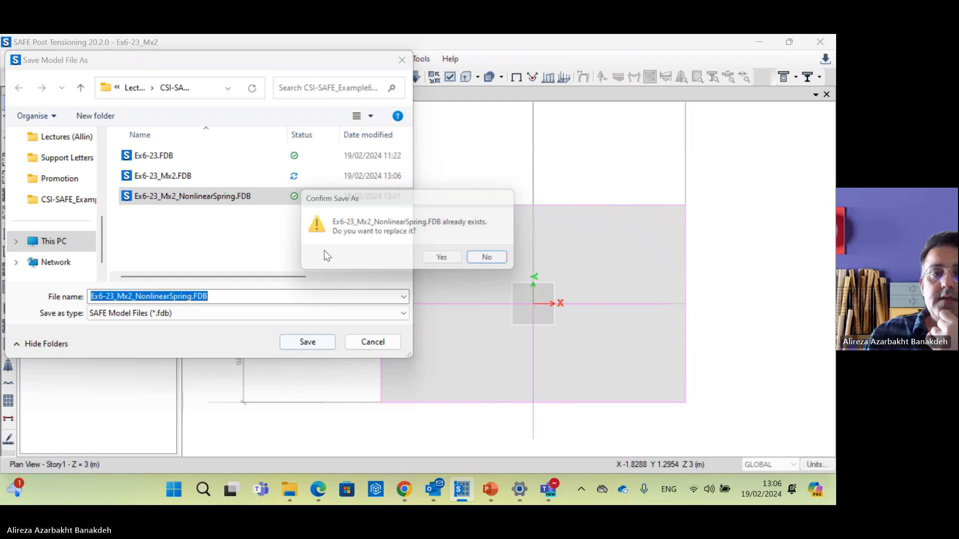
click(457, 265)
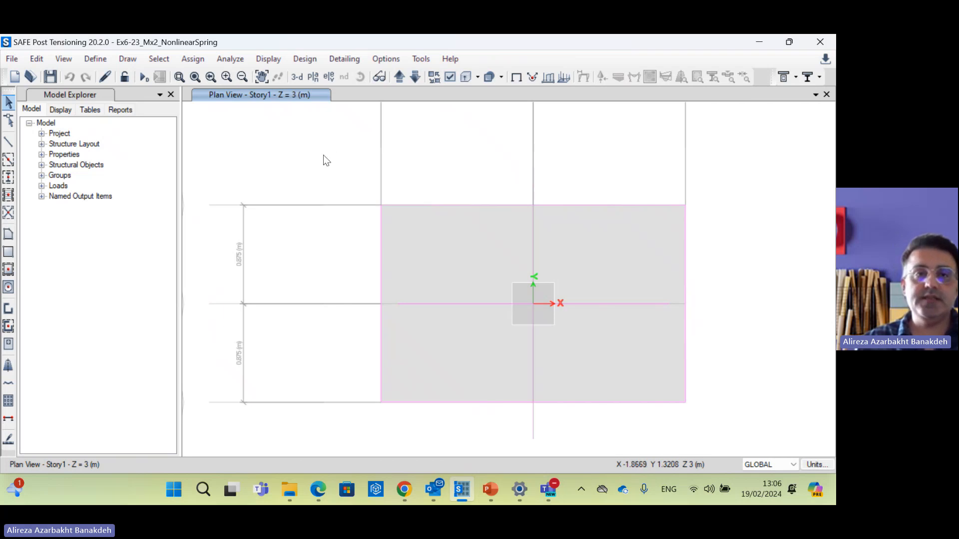
Step: Review the load pattern definitions, checking the Live pattern's type and self-weight multiplier
click(96, 59)
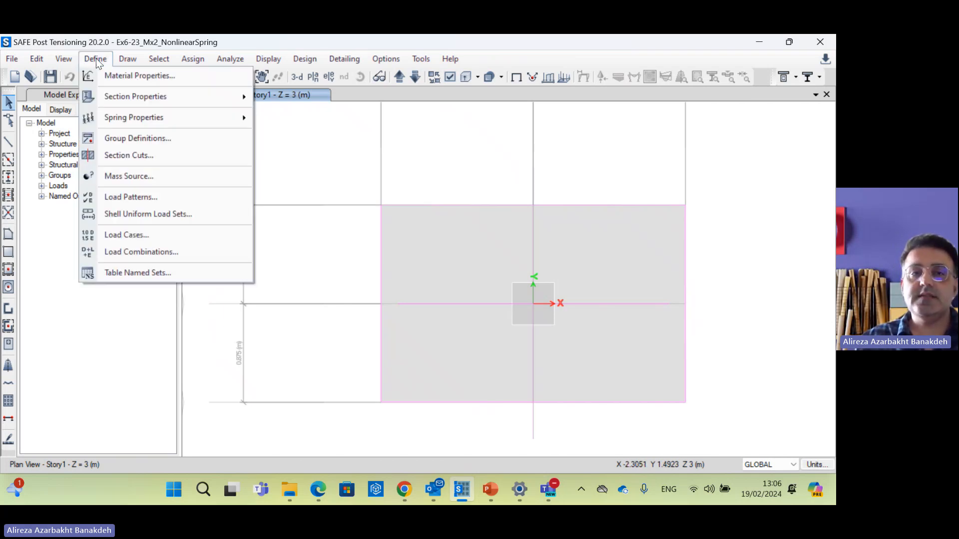
click(161, 197)
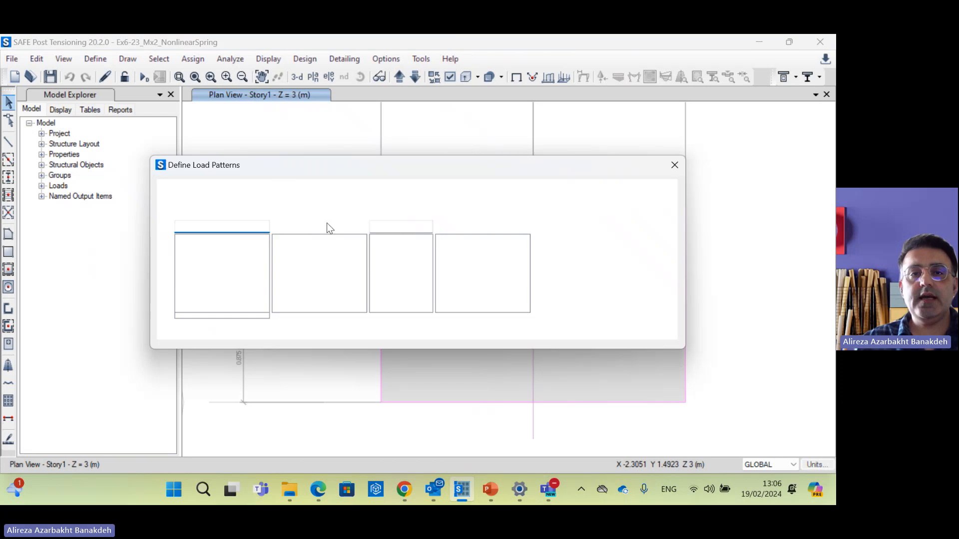
click(308, 249)
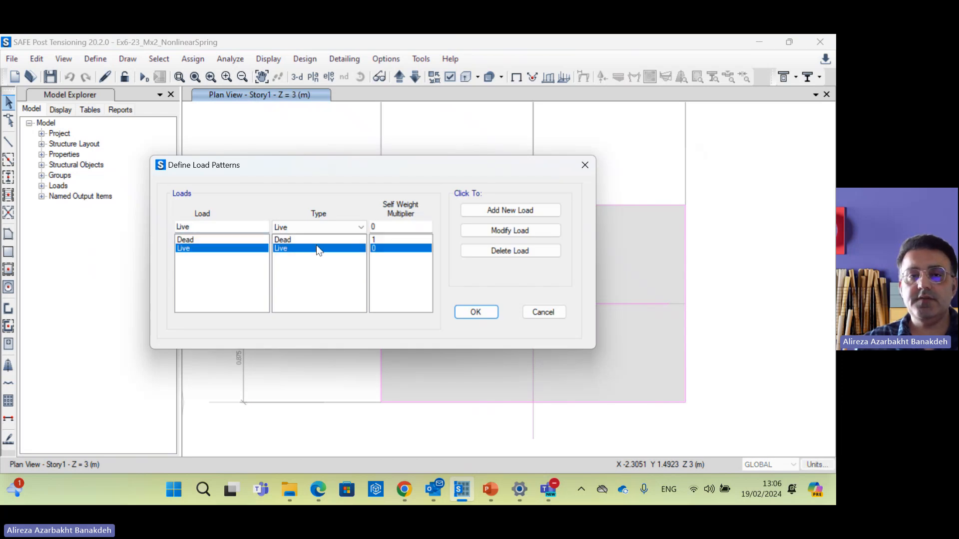
click(475, 312)
Step: Create a load case named NonlinearSpringCase with the type Nonlinear Static
click(94, 59)
click(153, 232)
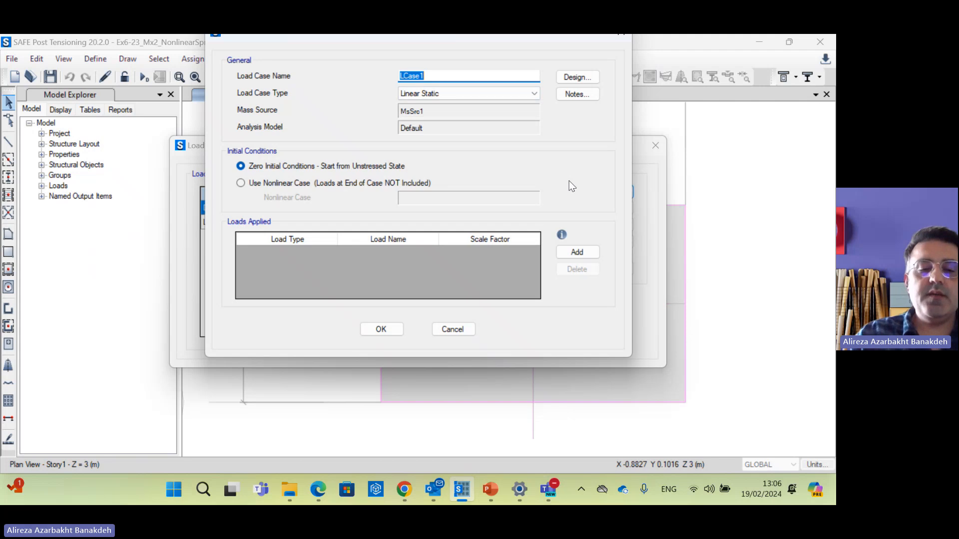
text(Nonlinear)
text(Cas)
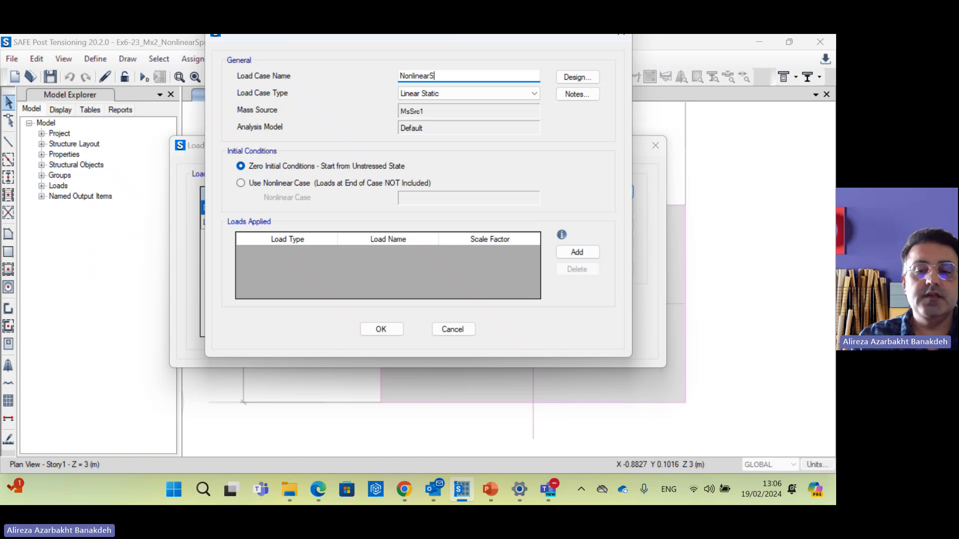
text(ringCase)
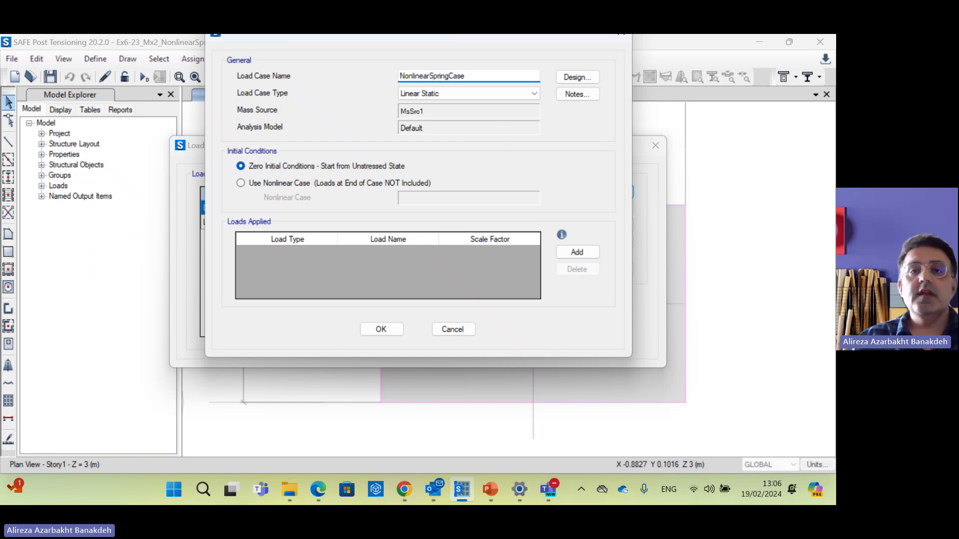
click(484, 94)
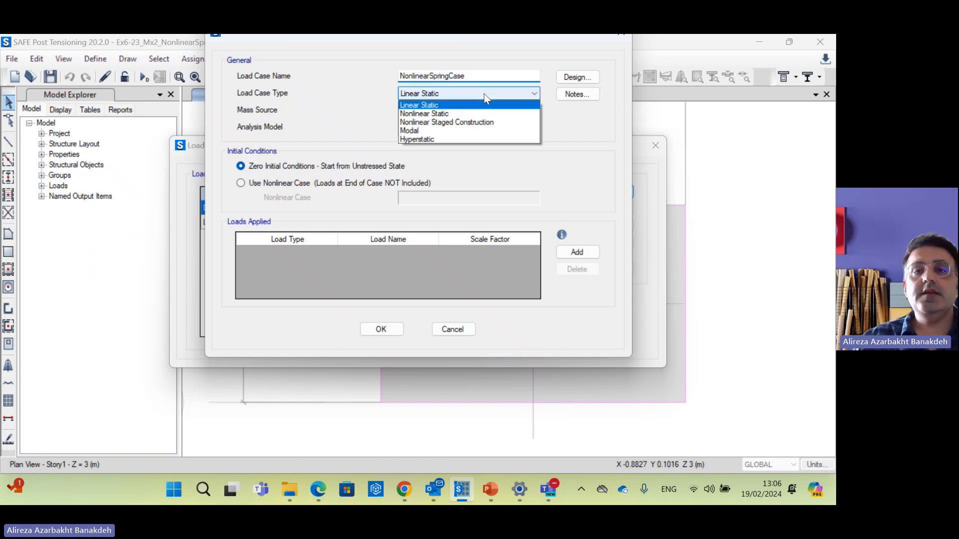
click(478, 115)
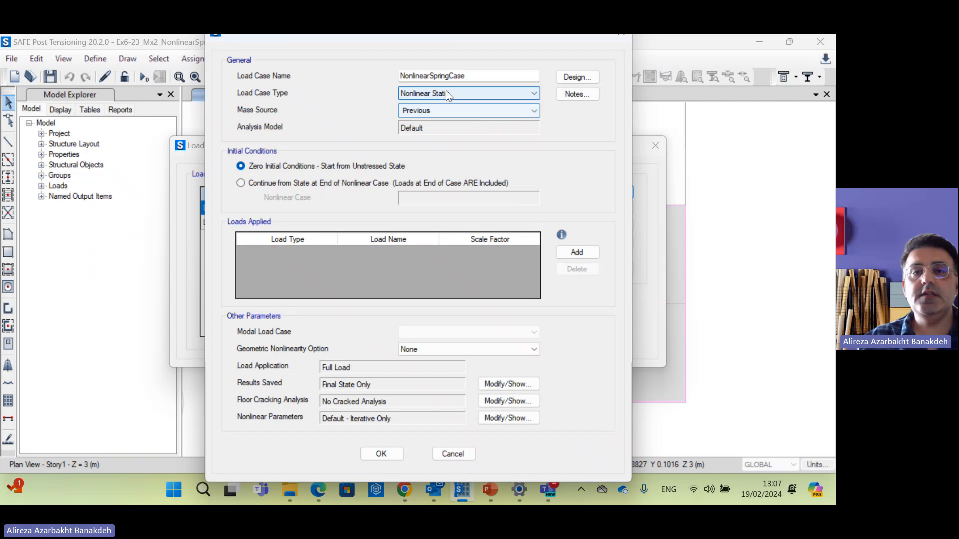
Step: Add the Dead load pattern to the case's applied loads with a scale factor of 1.35
click(577, 252)
click(427, 253)
click(474, 253)
text(1.35)
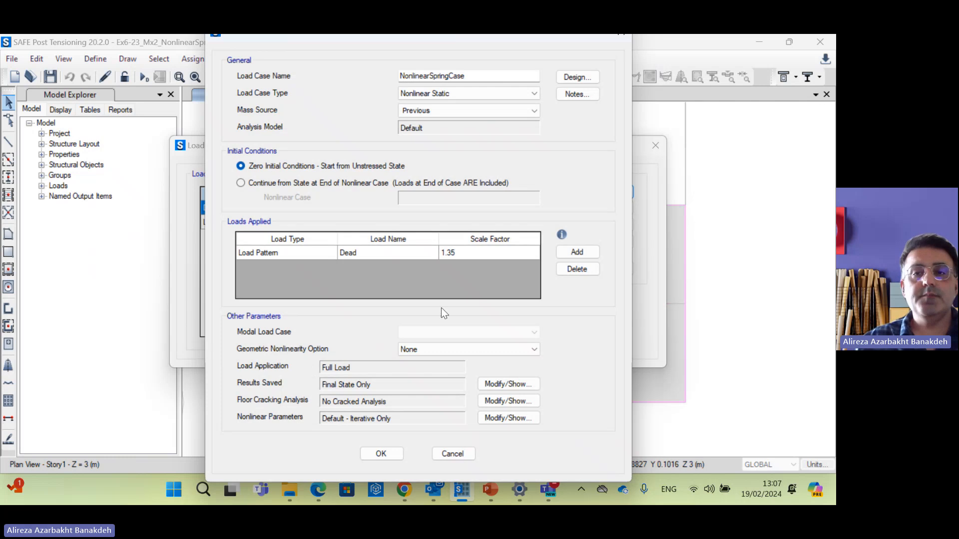
Step: Add the Live load pattern with a scale factor of 1.5 and accept the new load case
click(578, 252)
click(388, 267)
click(387, 267)
click(393, 283)
click(464, 267)
text(1.5)
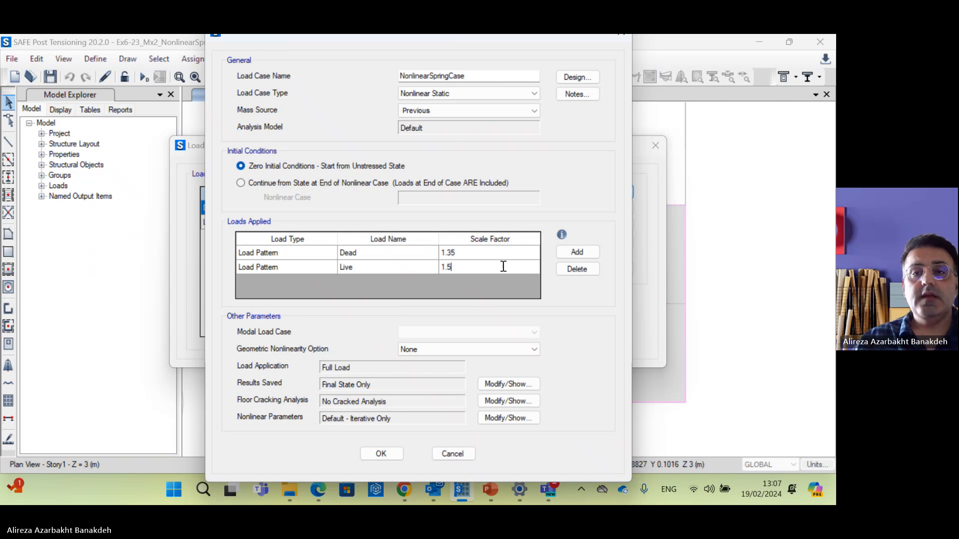
click(390, 457)
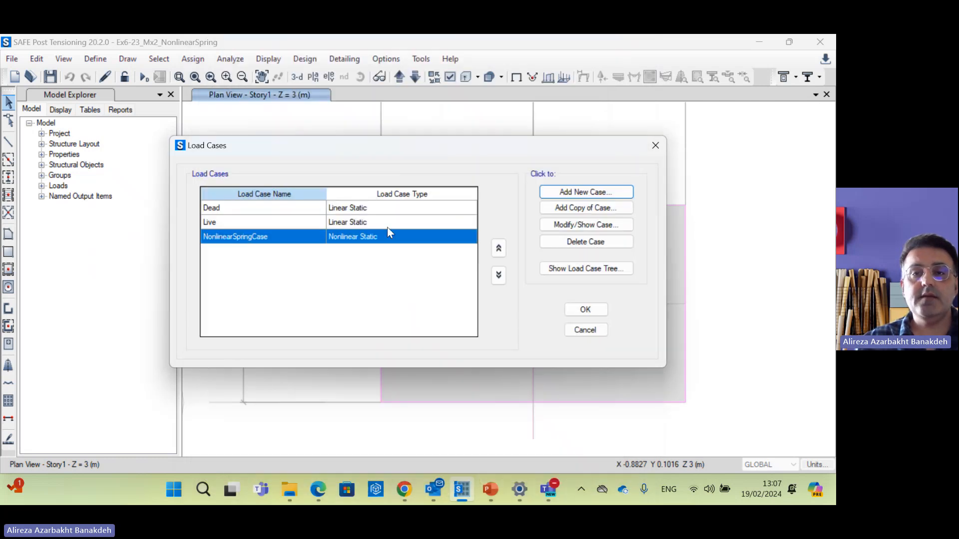
click(599, 309)
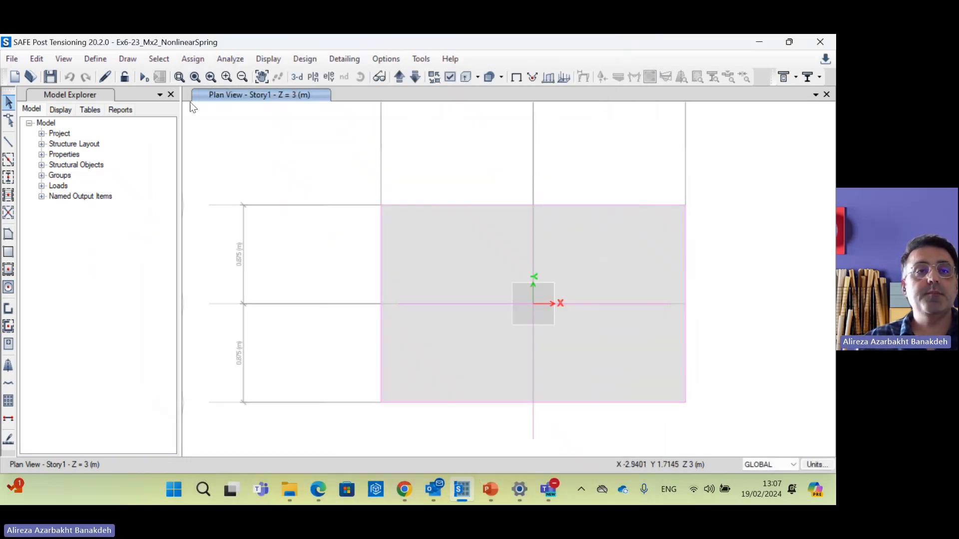
Step: Delete the DConS1 and DConS2 load combinations
click(95, 58)
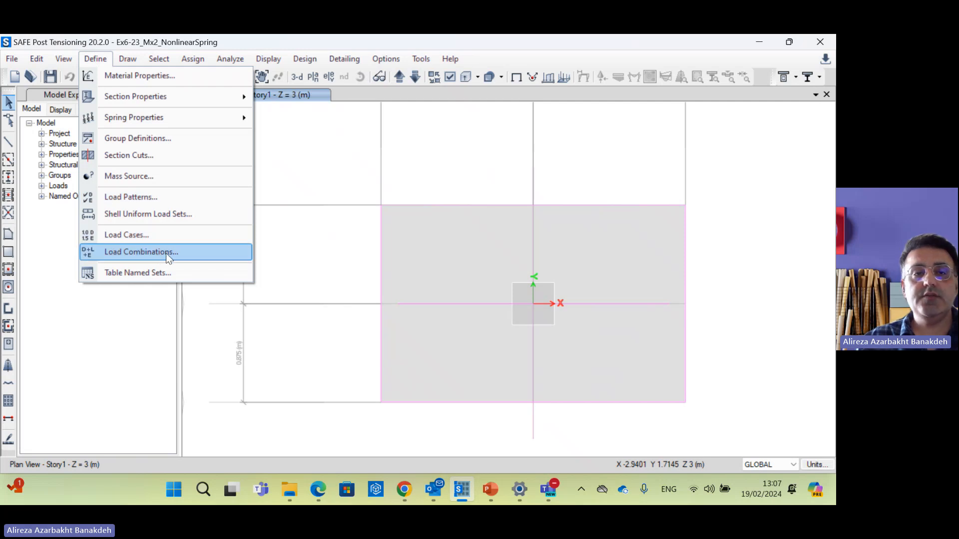
click(166, 252)
click(308, 202)
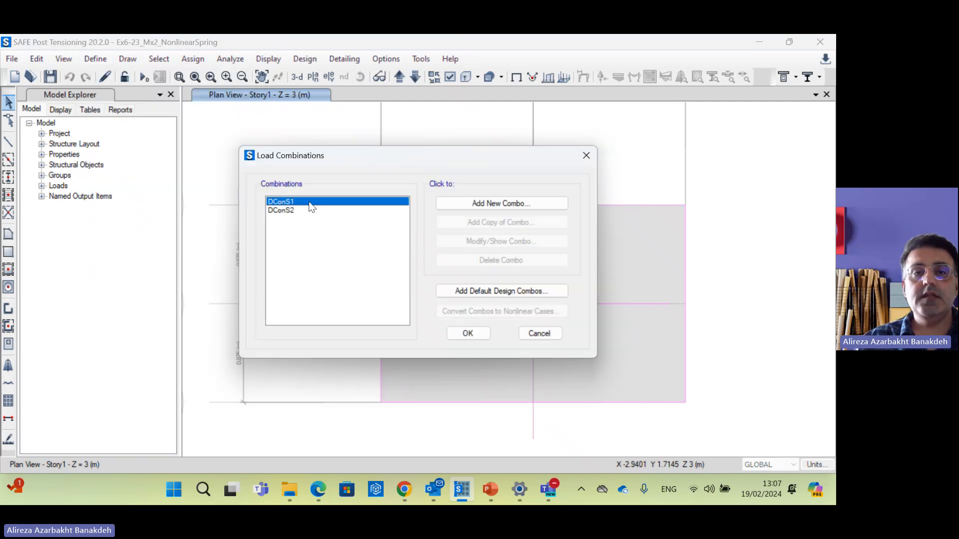
click(517, 259)
click(550, 258)
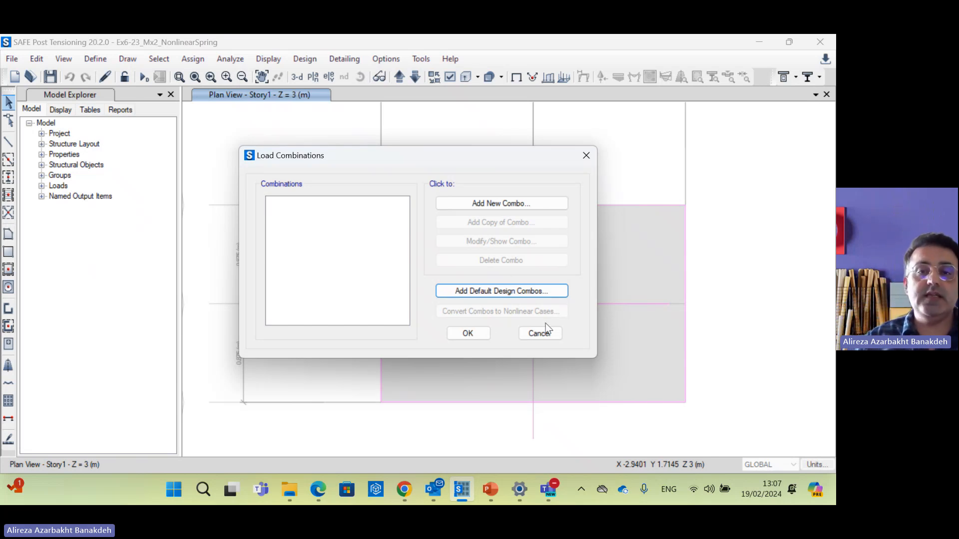
click(472, 332)
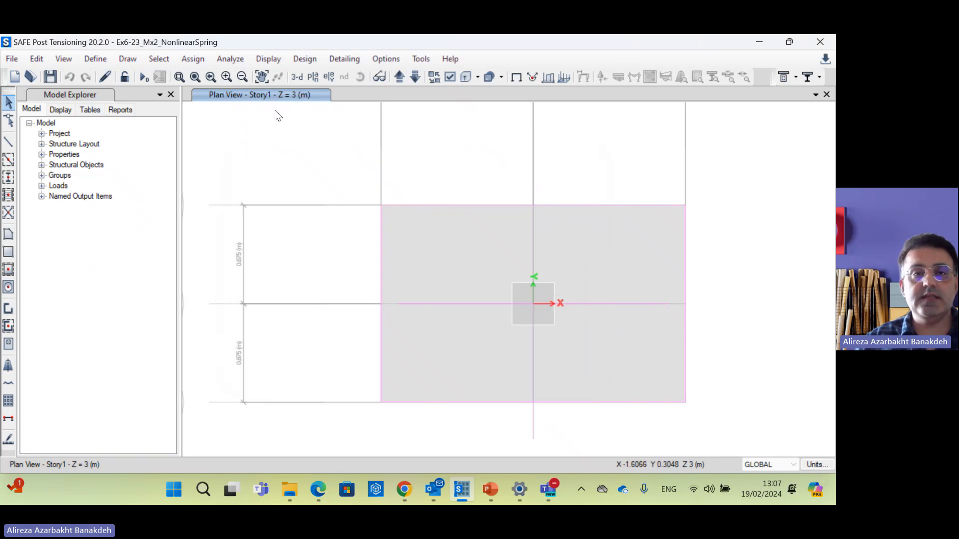
Step: Check that the ASpr1 area spring property uses the Compression Only nonlinear option and accept it
click(95, 58)
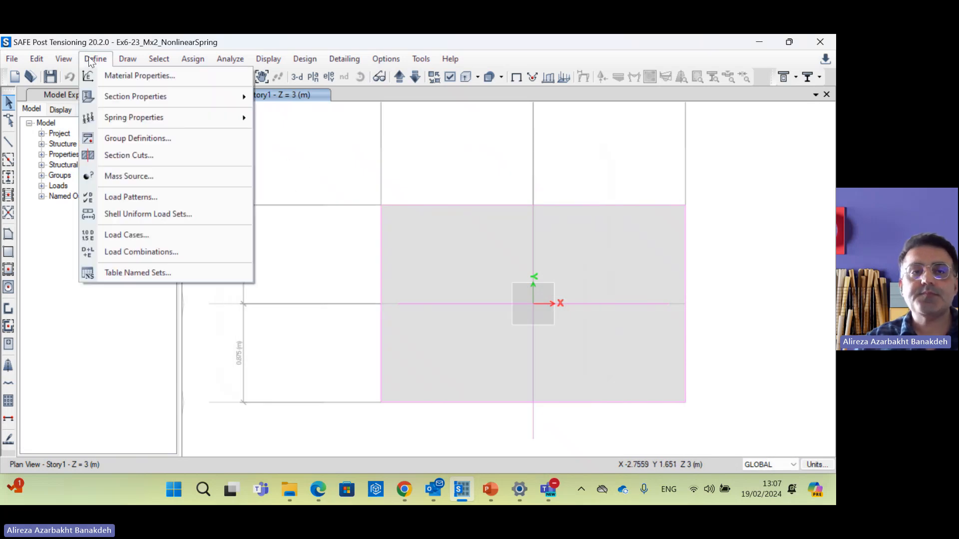
mouse_move(153, 121)
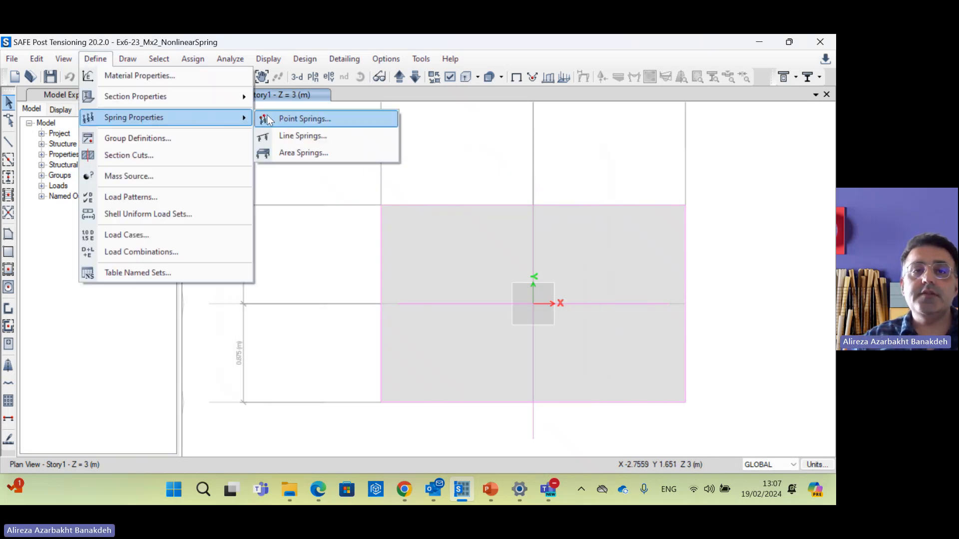
click(312, 155)
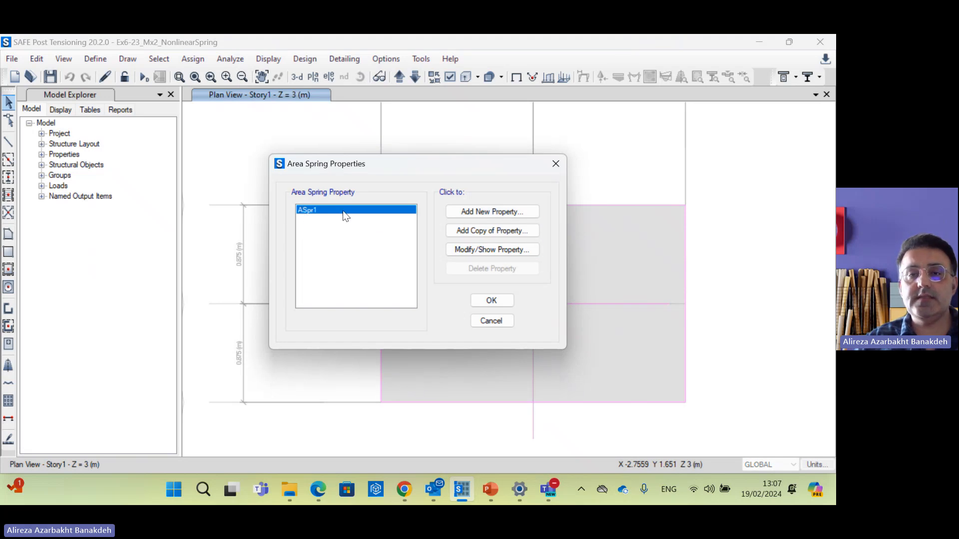
click(474, 250)
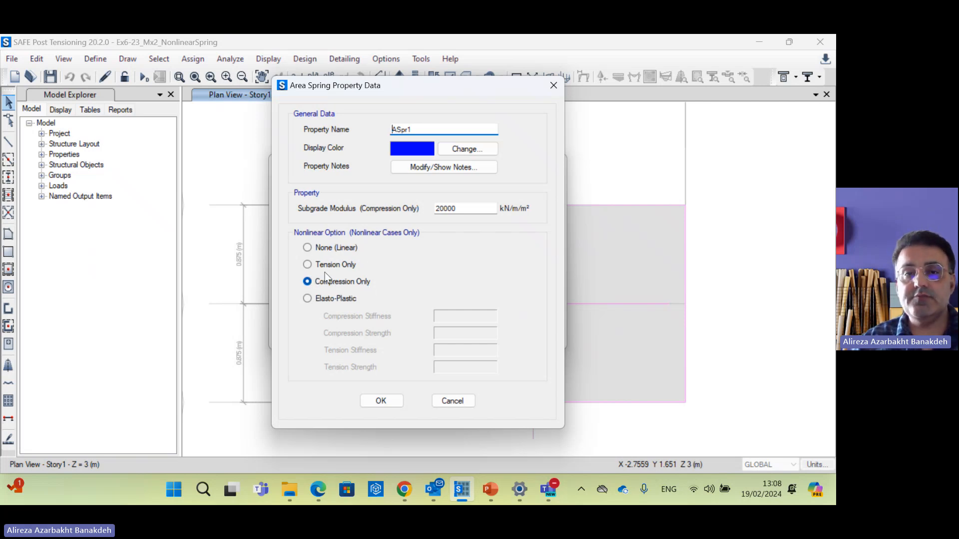
click(380, 402)
key(Return)
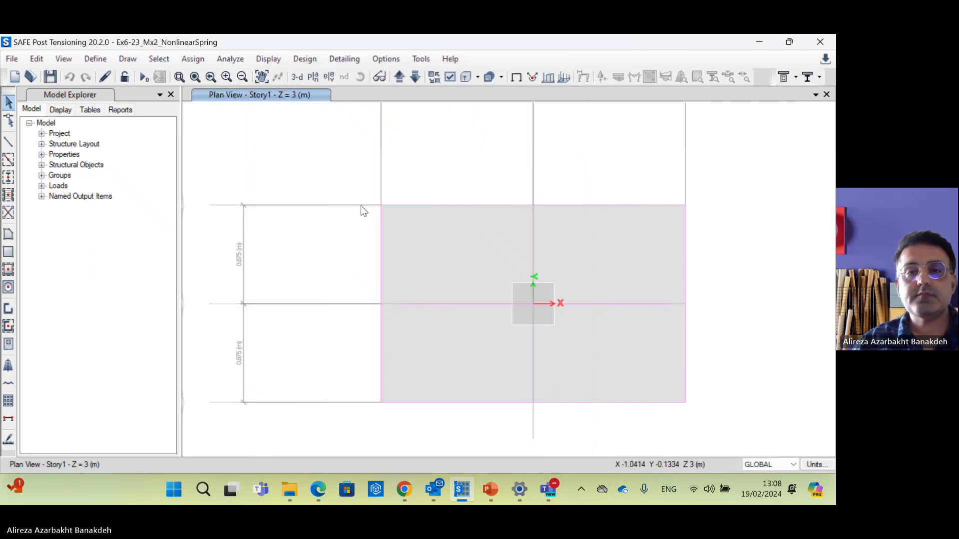
Step: Run the analysis and display the deformed shape with contours for the NonlinearSpringCase load case
click(144, 76)
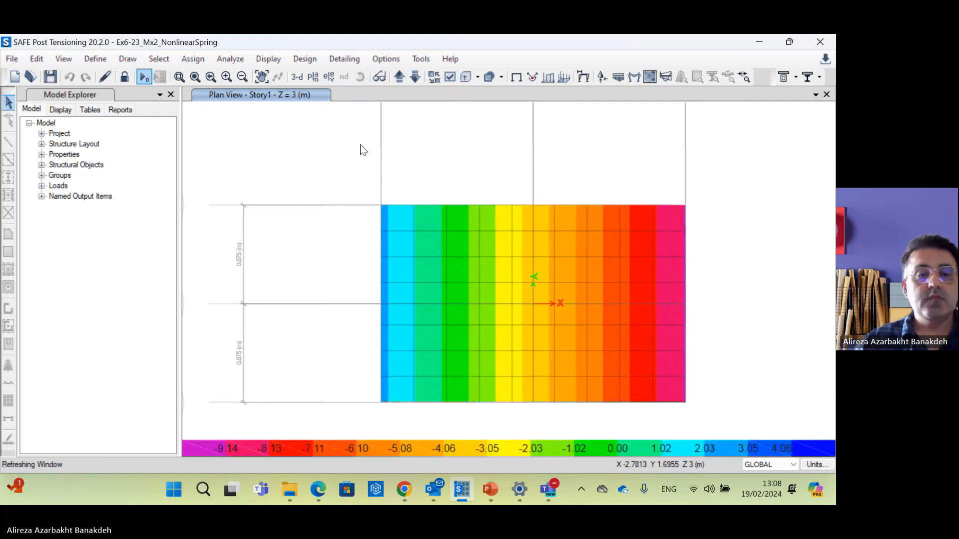
key(F4)
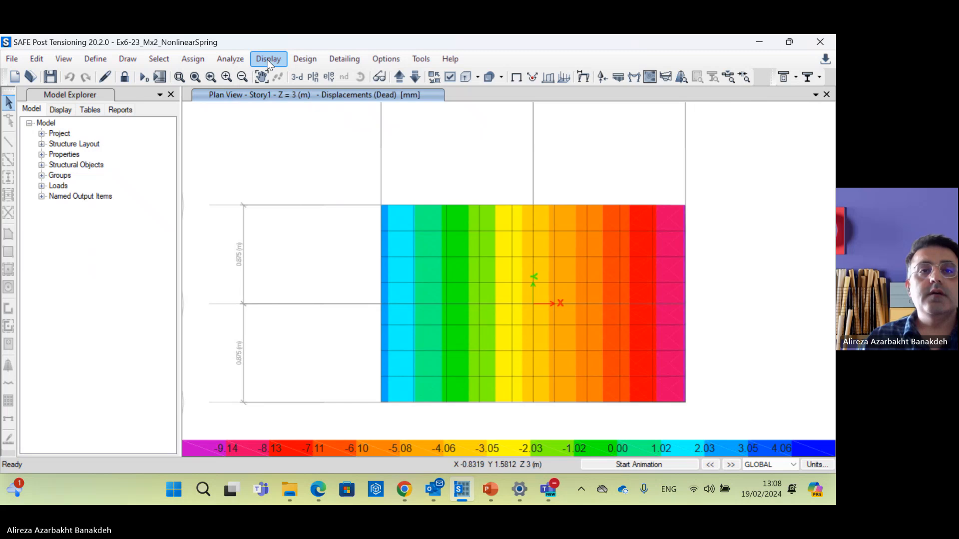
click(269, 59)
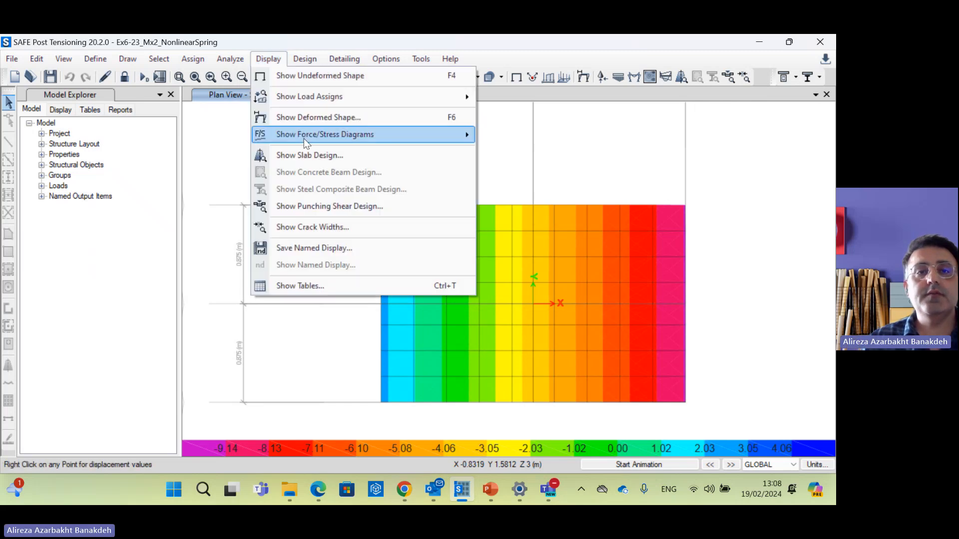
click(328, 118)
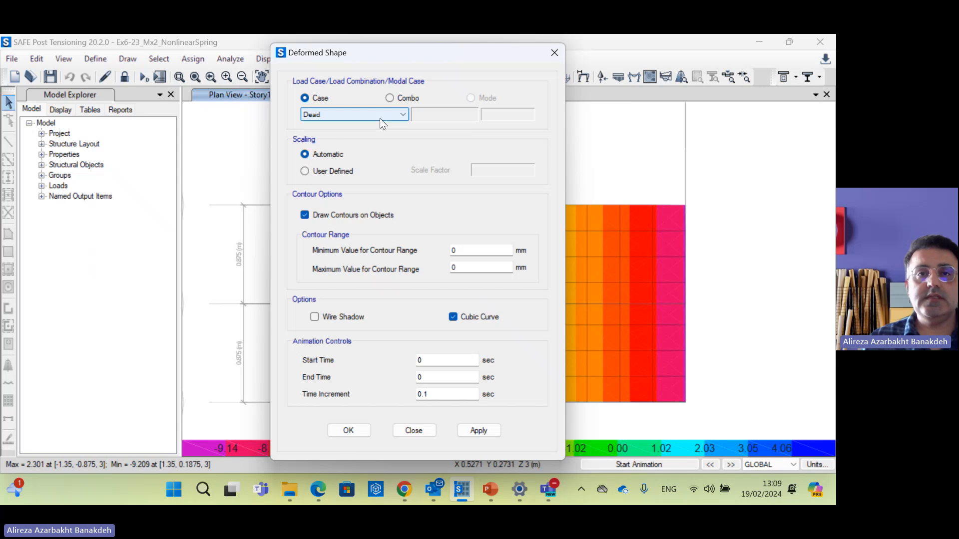
click(380, 115)
click(376, 145)
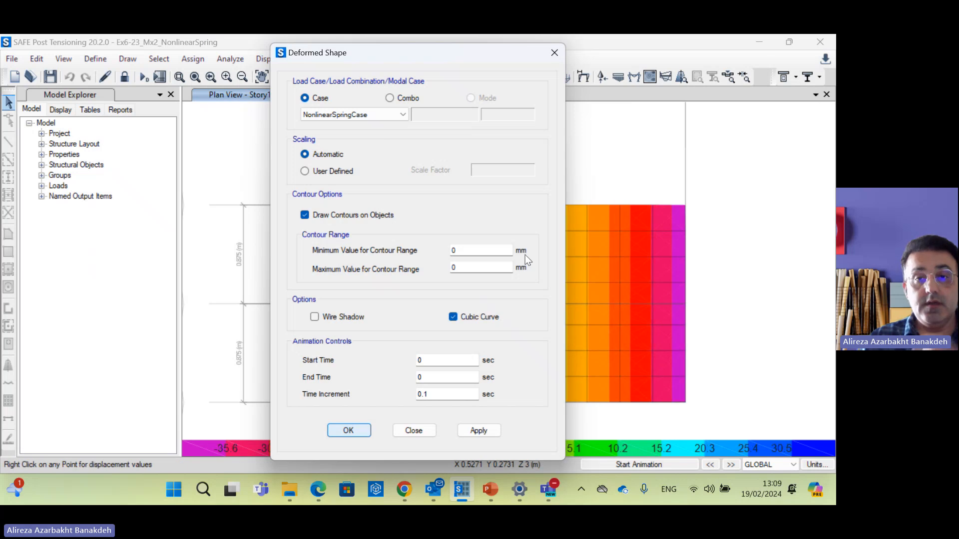
key(Return)
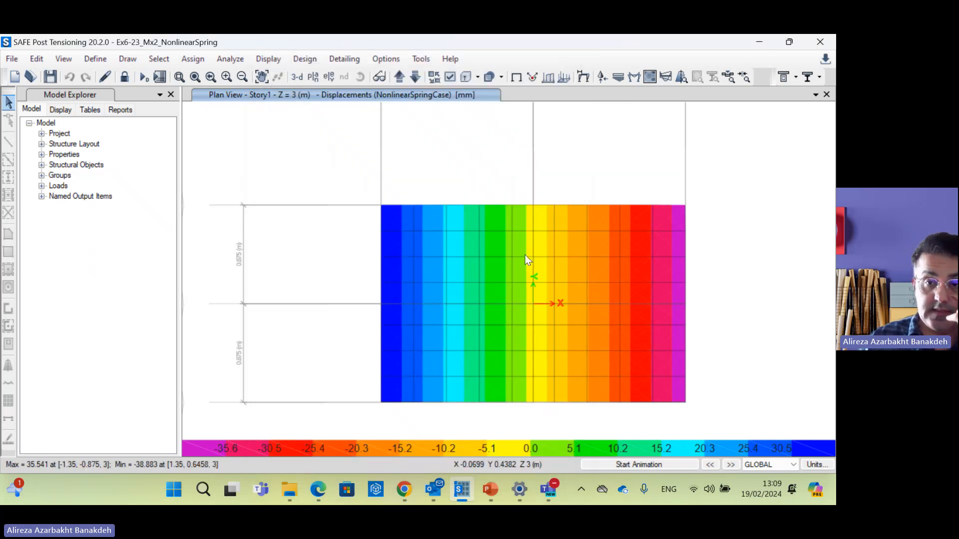
Step: Display the vertical Fz restraint reactions as arrows for the NonlinearSpringCase load case
right_click(531, 439)
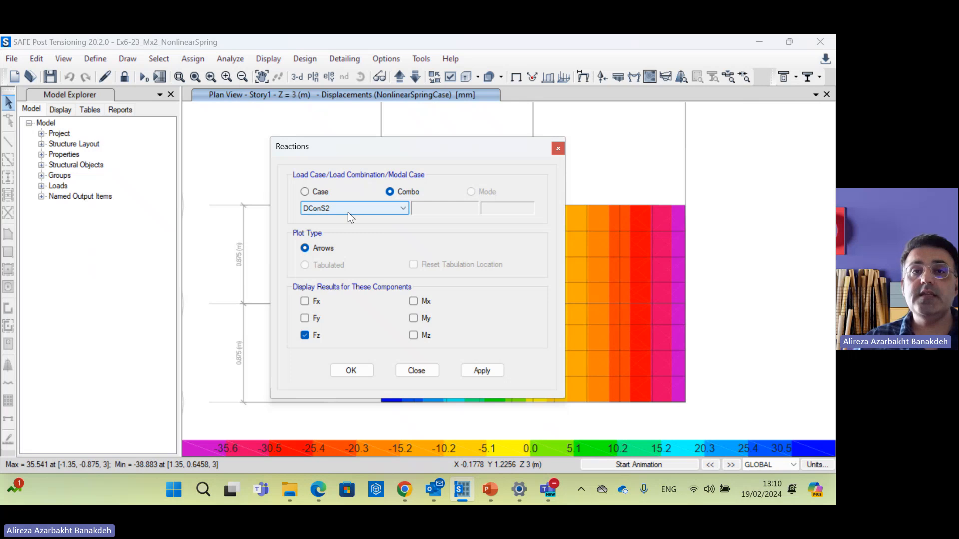
click(349, 207)
click(307, 192)
click(306, 192)
click(325, 208)
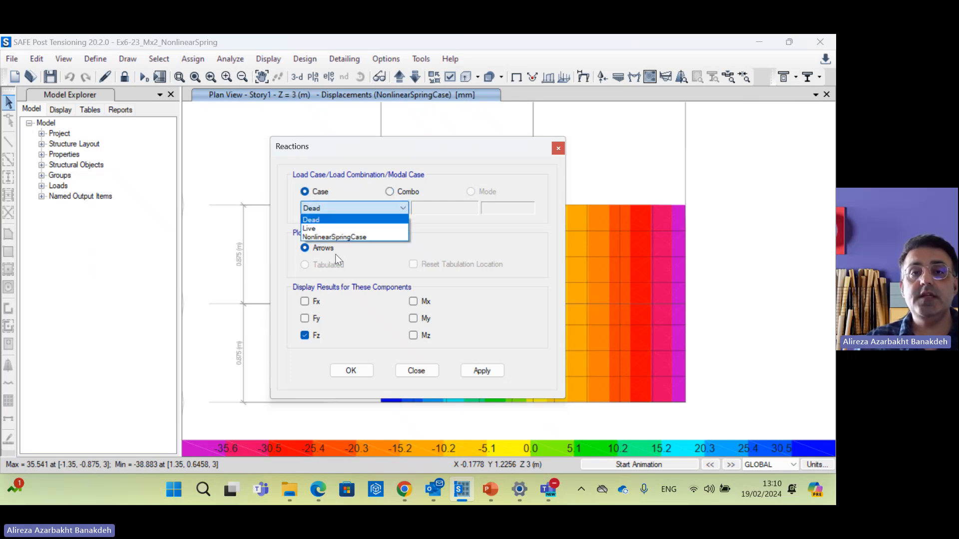
click(332, 236)
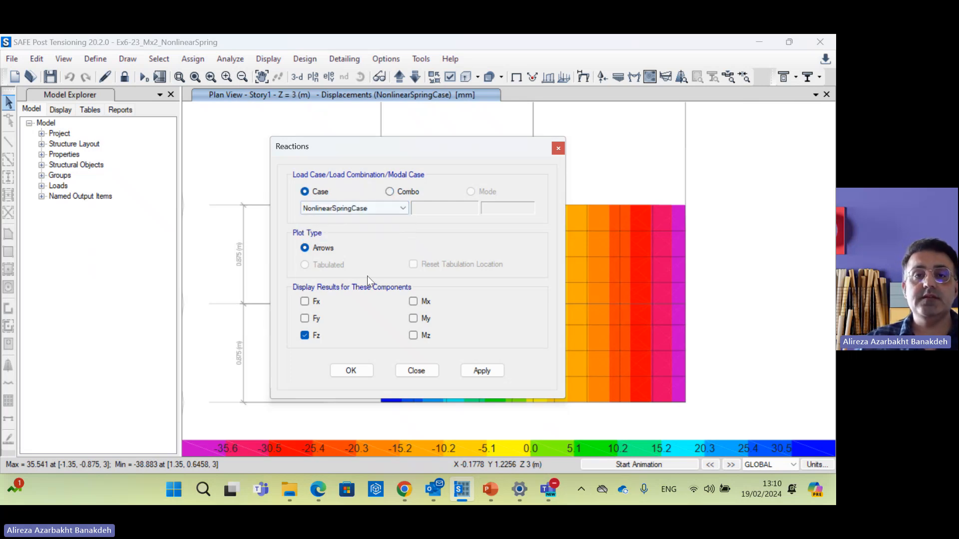
click(364, 372)
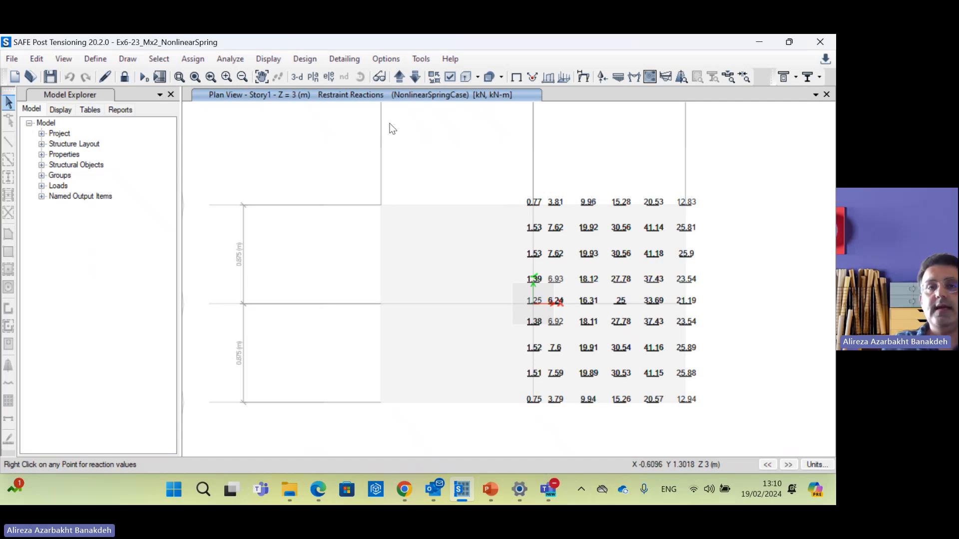
click(305, 58)
mouse_move(339, 75)
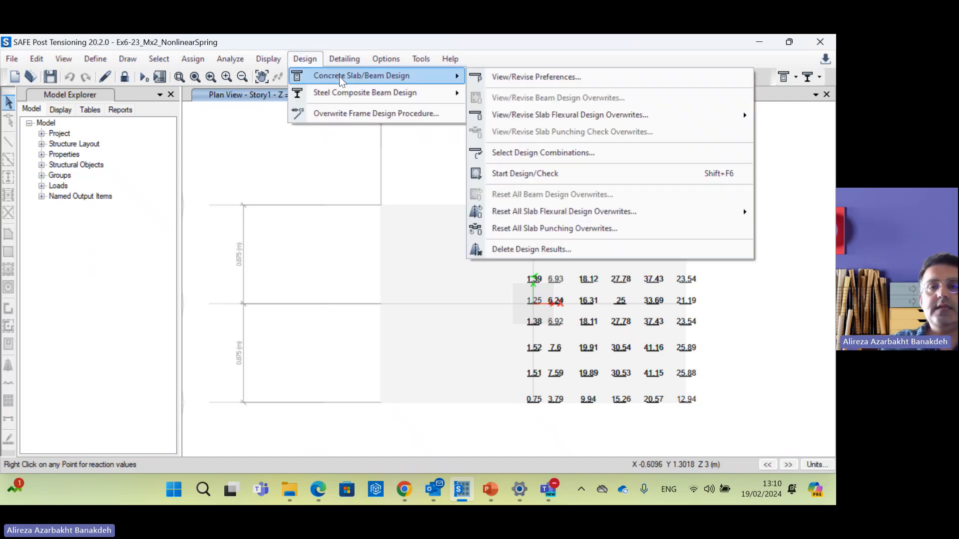
click(543, 153)
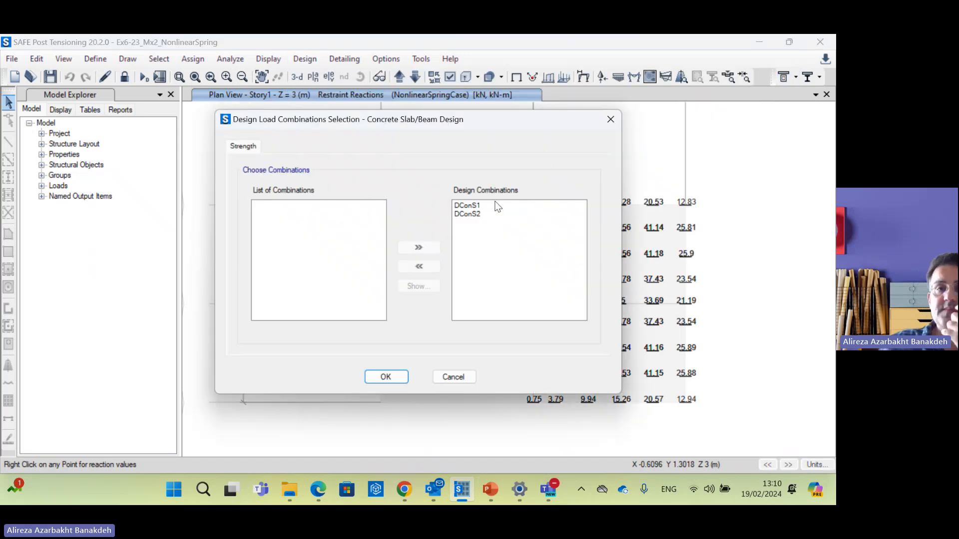
click(478, 204)
click(482, 212)
click(478, 206)
click(482, 215)
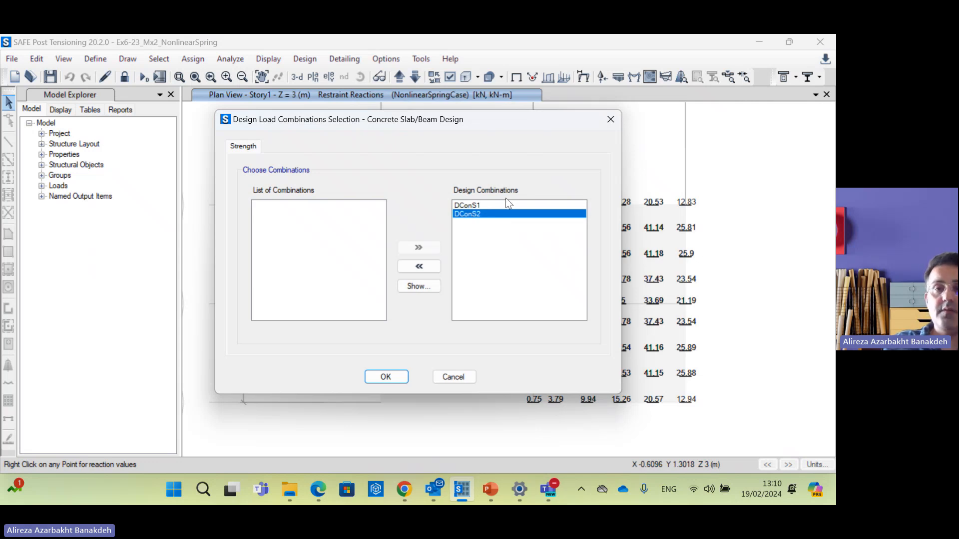
click(469, 379)
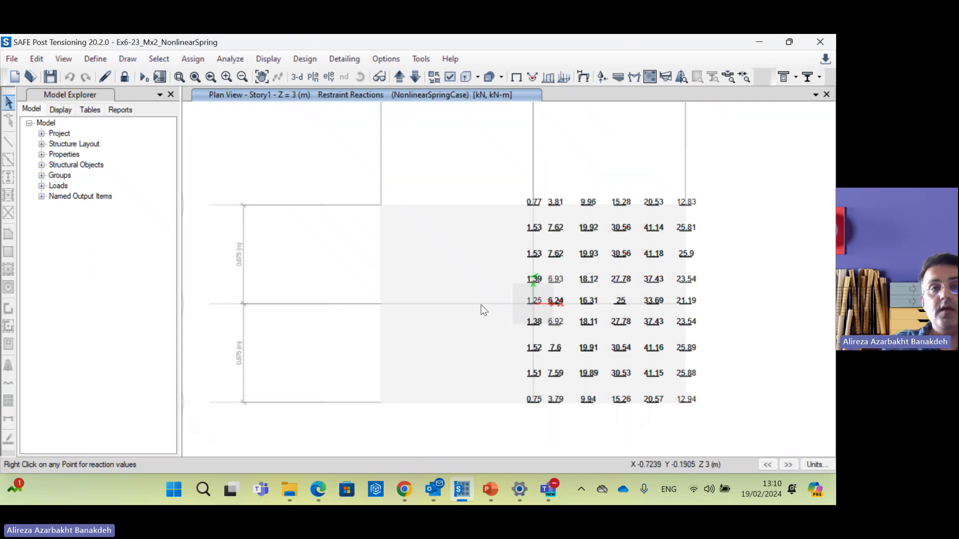
Step: Create a Linear Add load combination containing only NonlinearSpringCase with a scale factor of 1
click(95, 58)
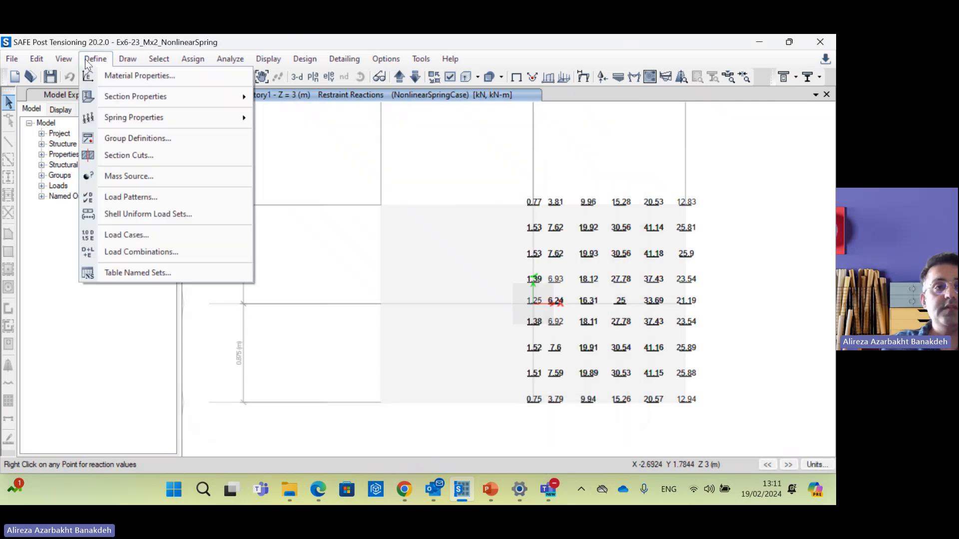
click(141, 251)
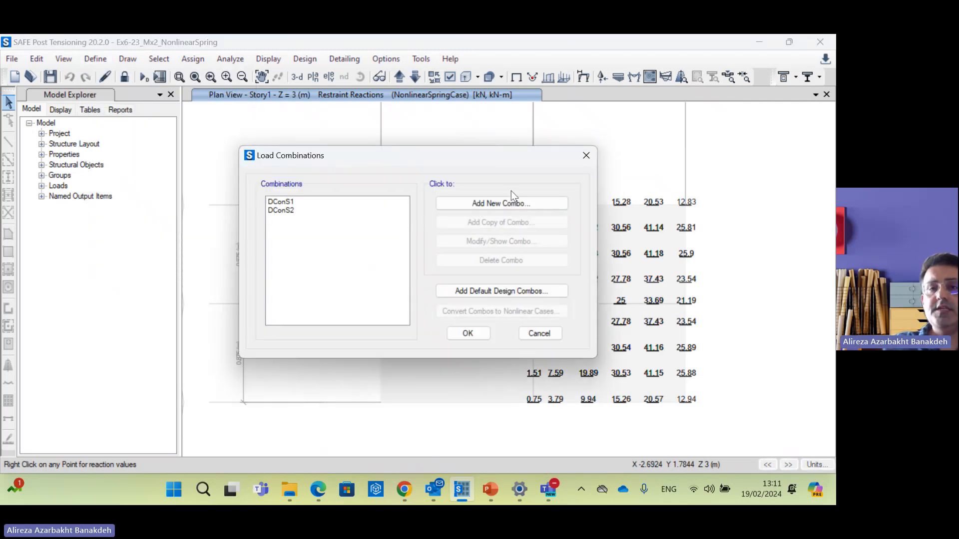
click(511, 204)
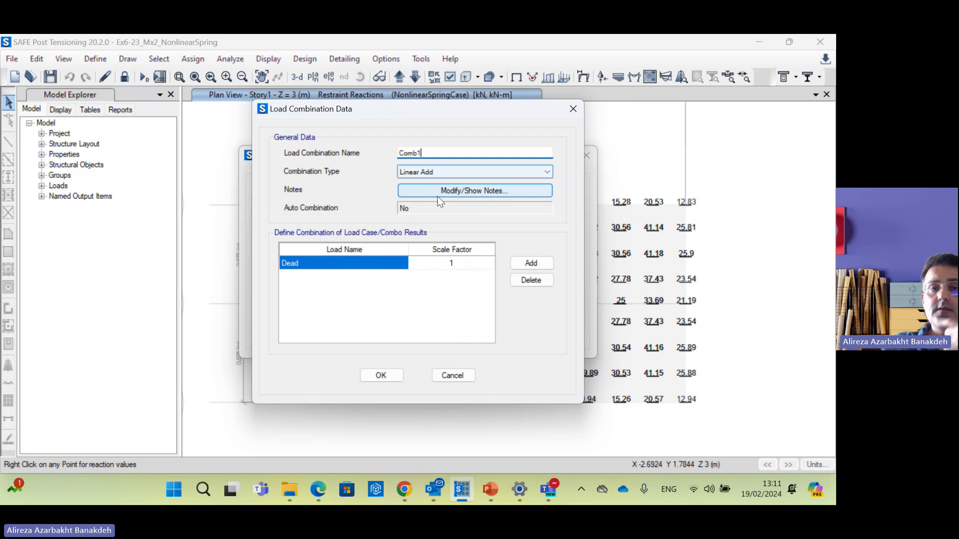
click(355, 262)
click(392, 261)
click(364, 293)
click(465, 265)
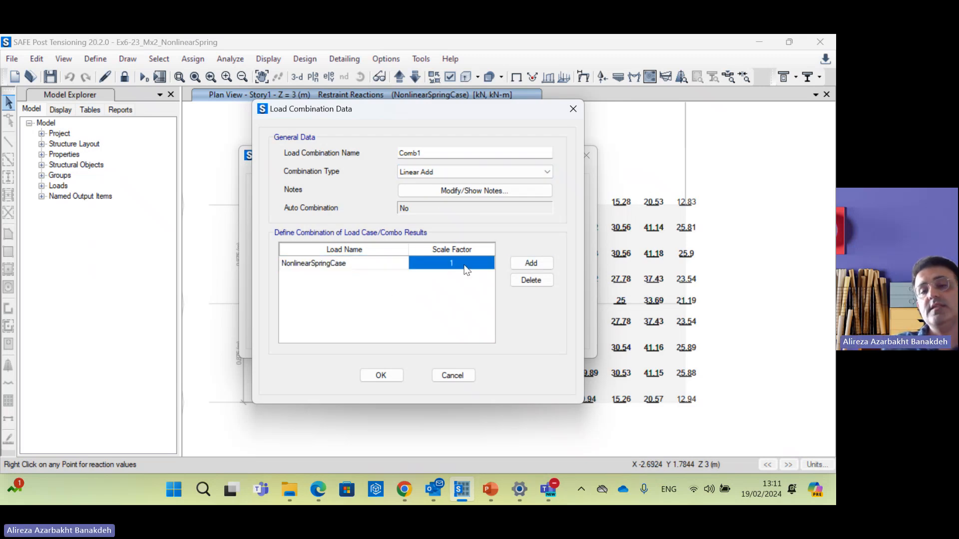
click(381, 376)
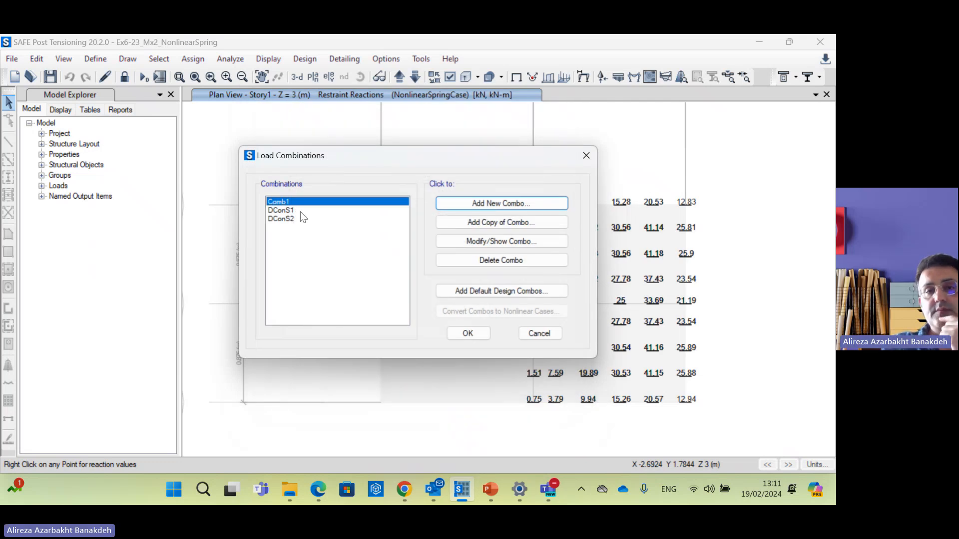
drag(301, 211, 305, 223)
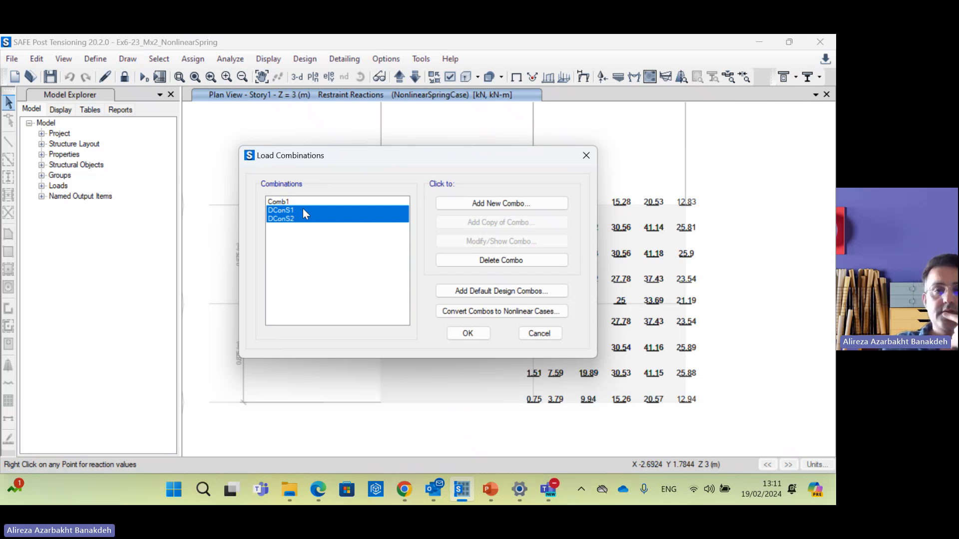
click(474, 332)
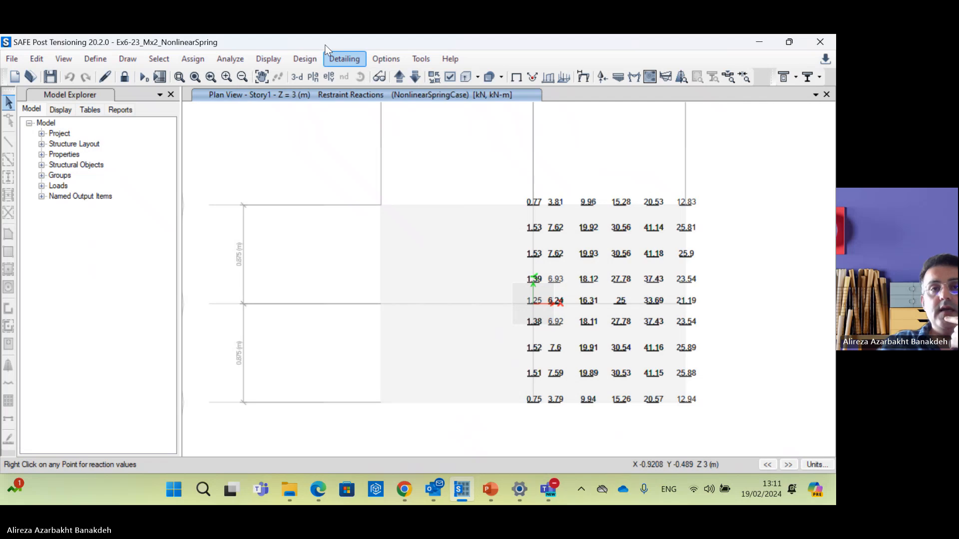
Step: Replace DConS1 and DConS2 with Comb1 in the strength design combinations for concrete slab design
click(305, 60)
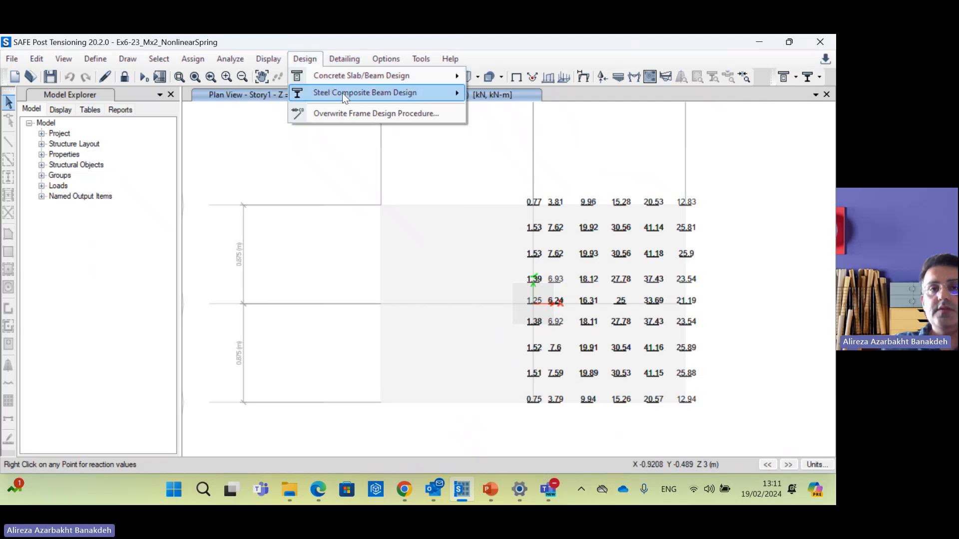
mouse_move(379, 75)
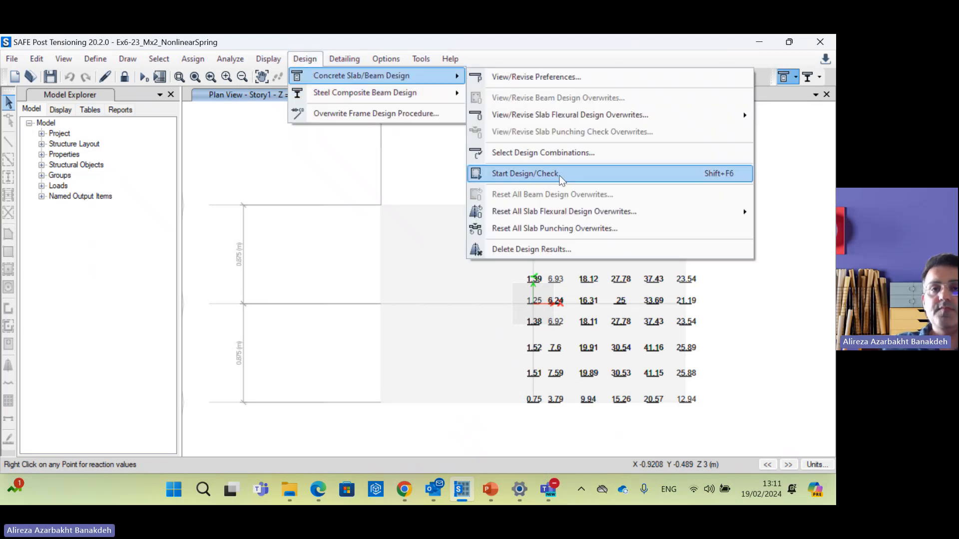
click(579, 152)
drag(470, 220, 467, 205)
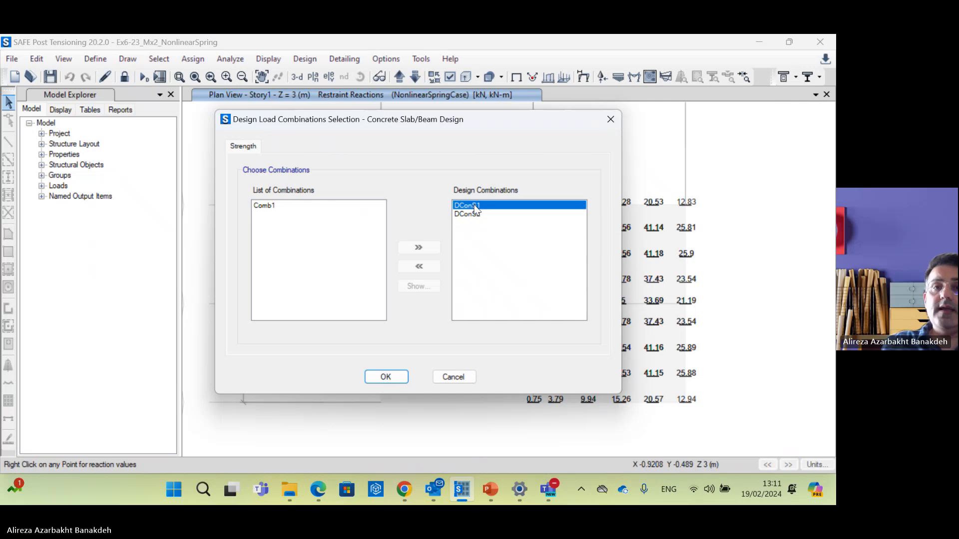
click(422, 268)
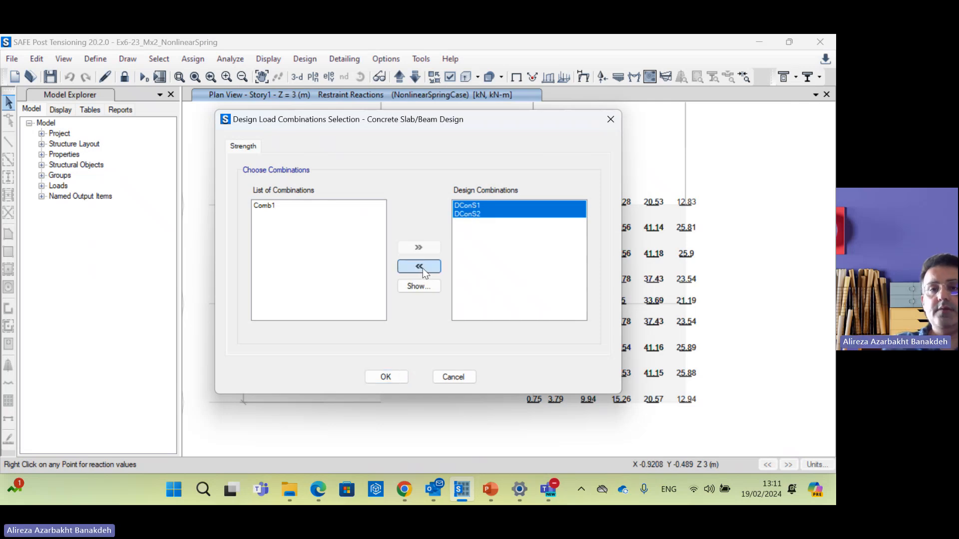
click(263, 206)
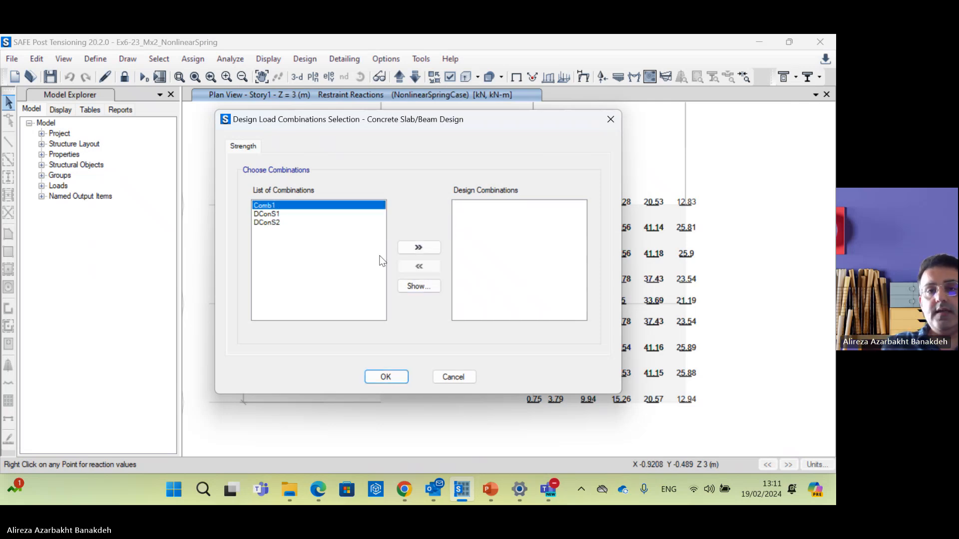
click(406, 248)
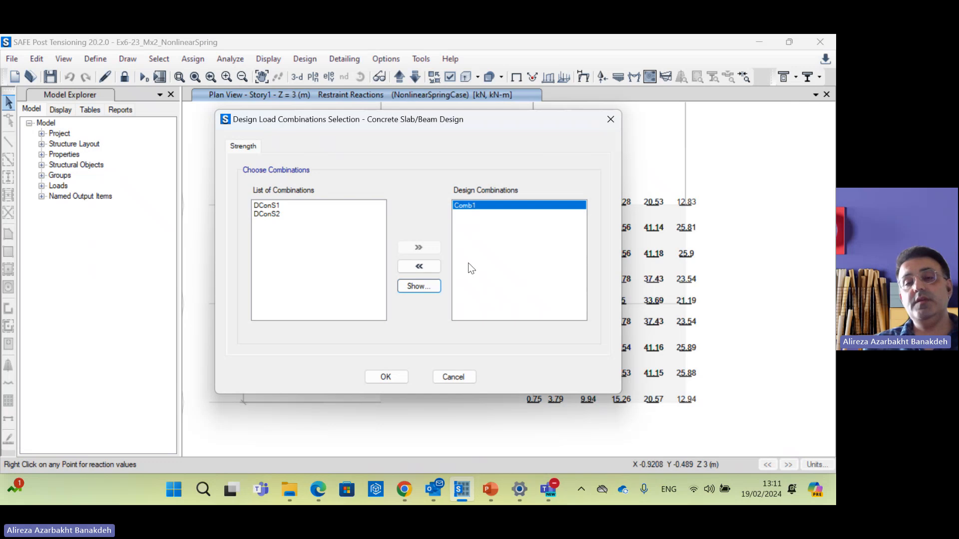
click(392, 382)
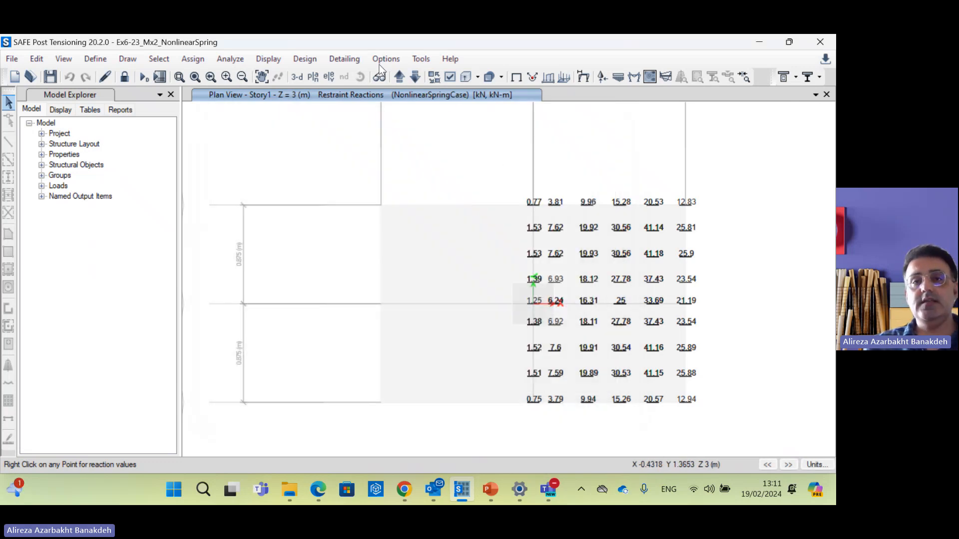
Step: Run the concrete slab design check to display the strip reinforcement
click(349, 59)
mouse_move(302, 61)
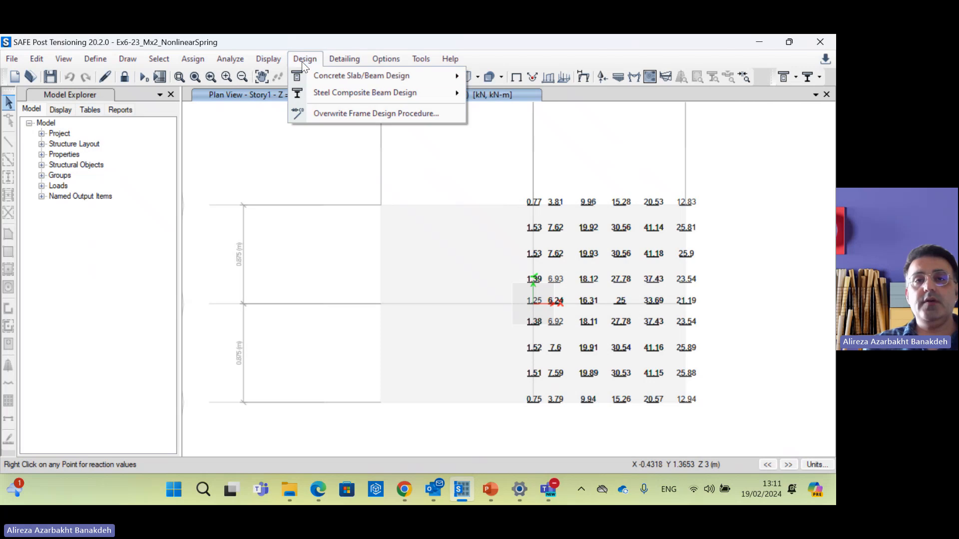
mouse_move(320, 76)
click(582, 172)
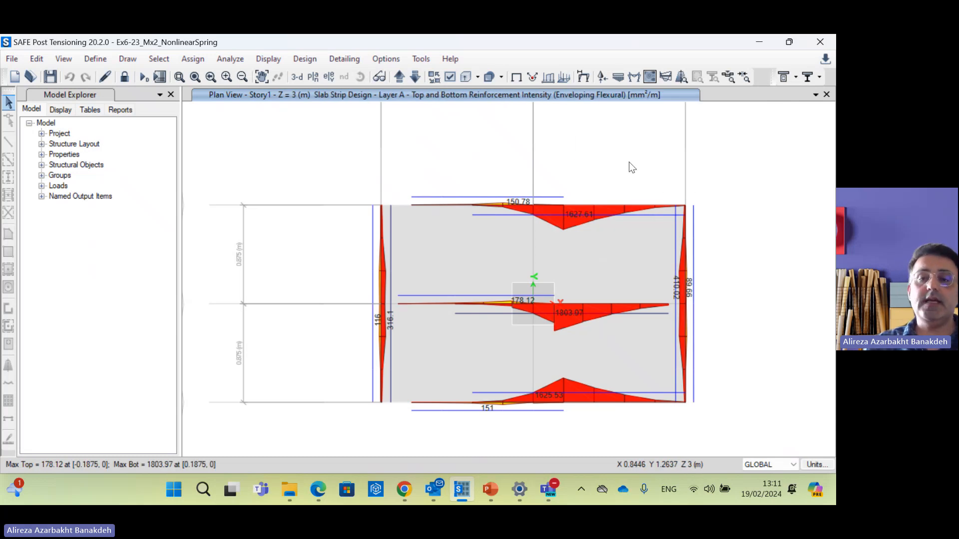
Step: Run the slab/mat/footing detailing, clearing previous detailing and using the current rules and model
click(346, 60)
mouse_move(366, 72)
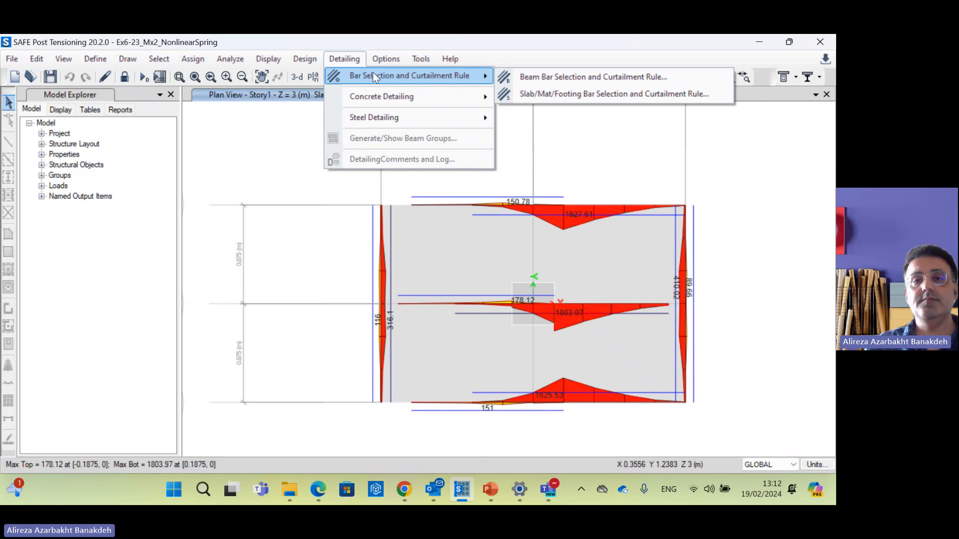
mouse_move(452, 95)
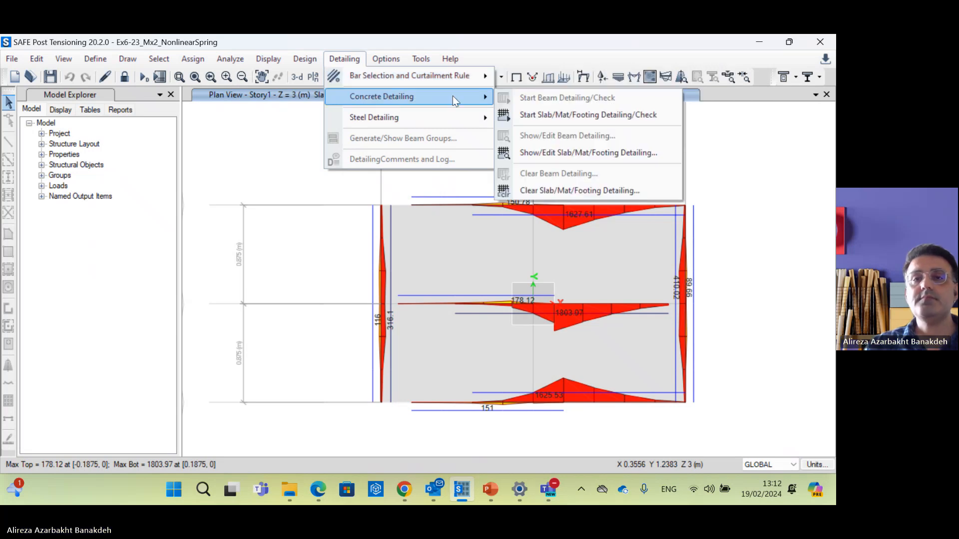
click(568, 114)
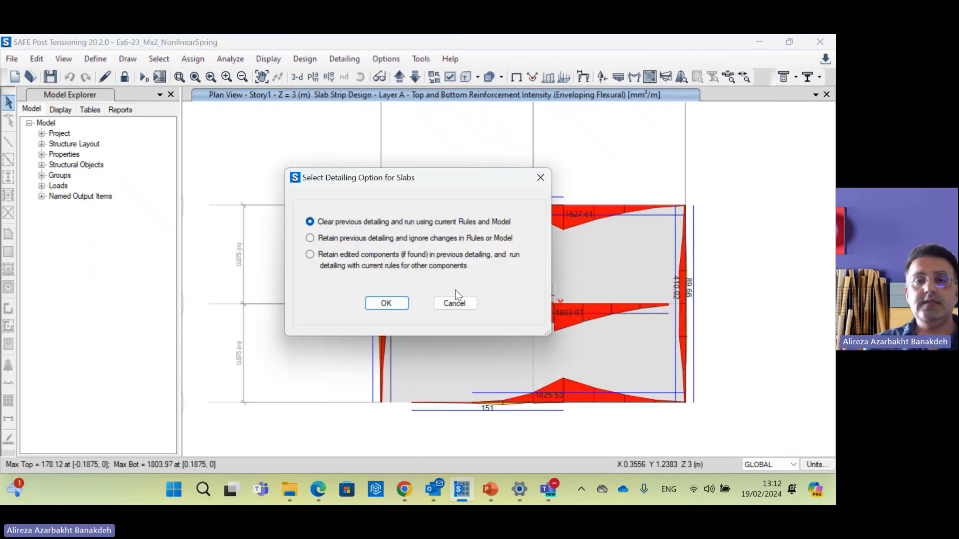
key(Return)
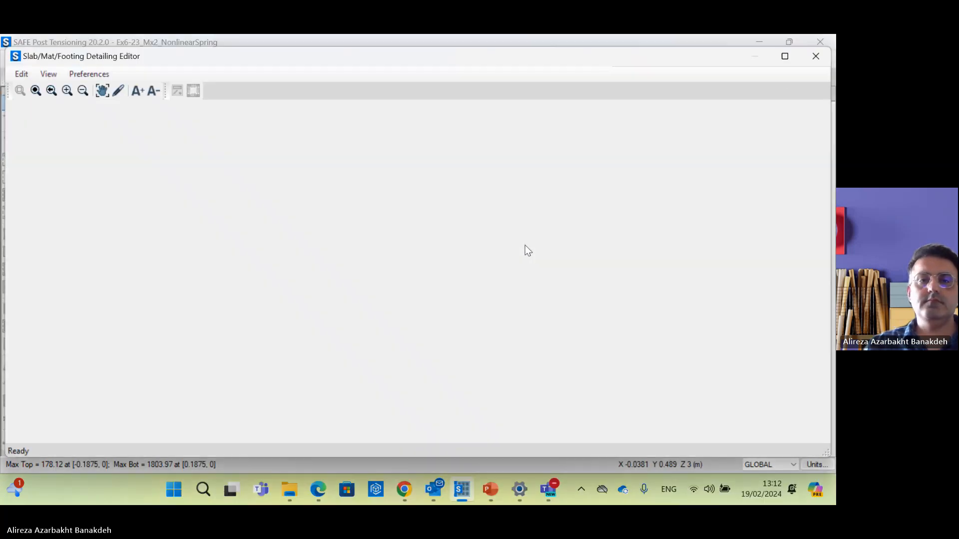
Step: Open the rebar details of footing F-1 on Story1 and examine its top and bottom bar layout up close
click(110, 145)
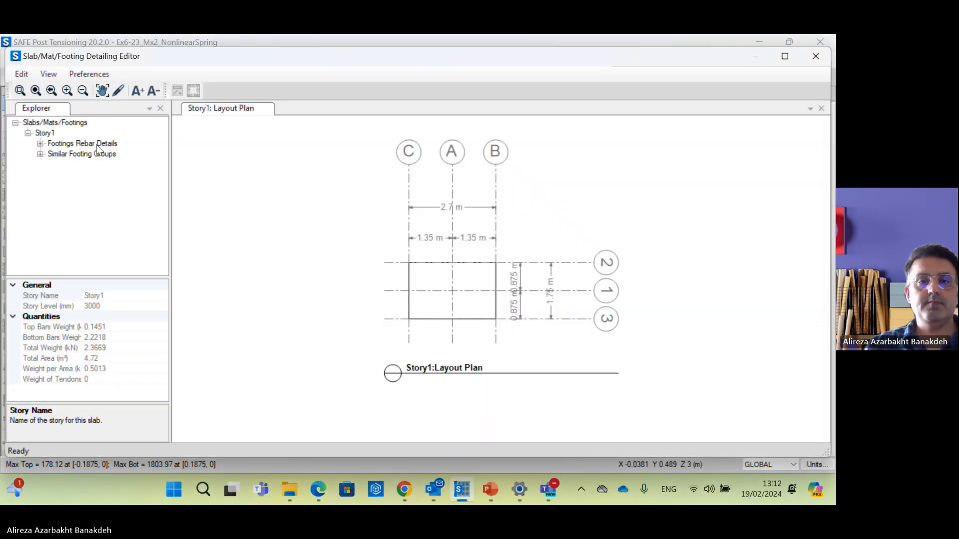
double_click(111, 147)
double_click(65, 154)
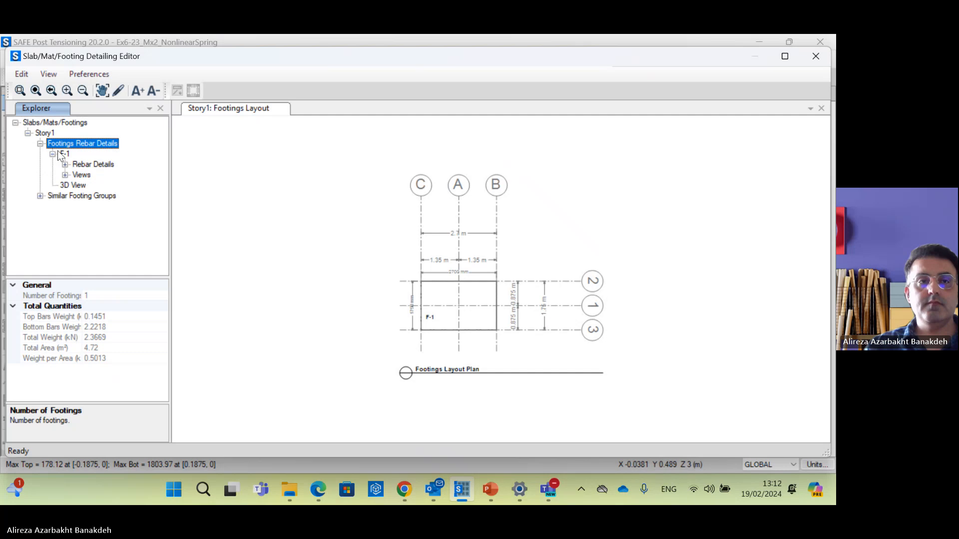
double_click(64, 156)
click(517, 337)
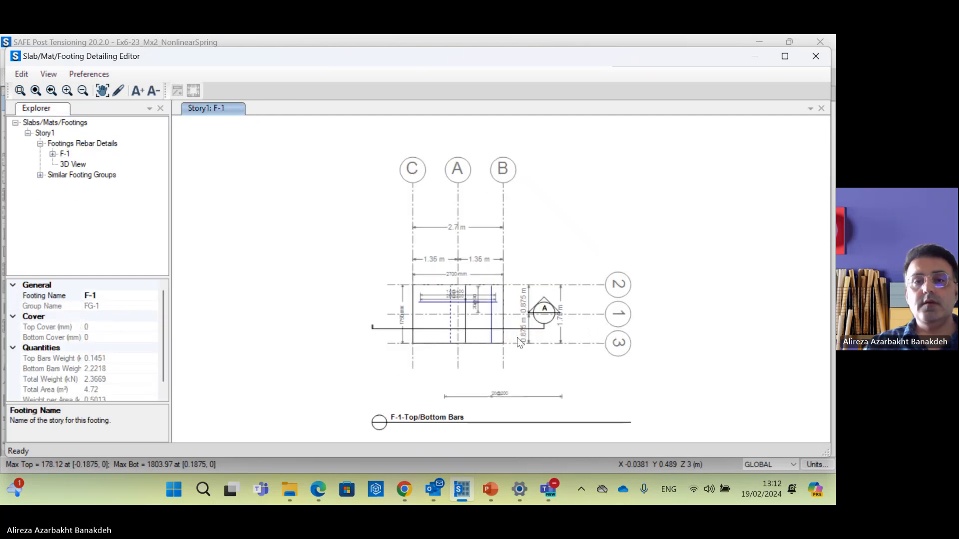
scroll(517, 337, up, 3)
scroll(518, 339, up, 2)
scroll(518, 339, down, 1)
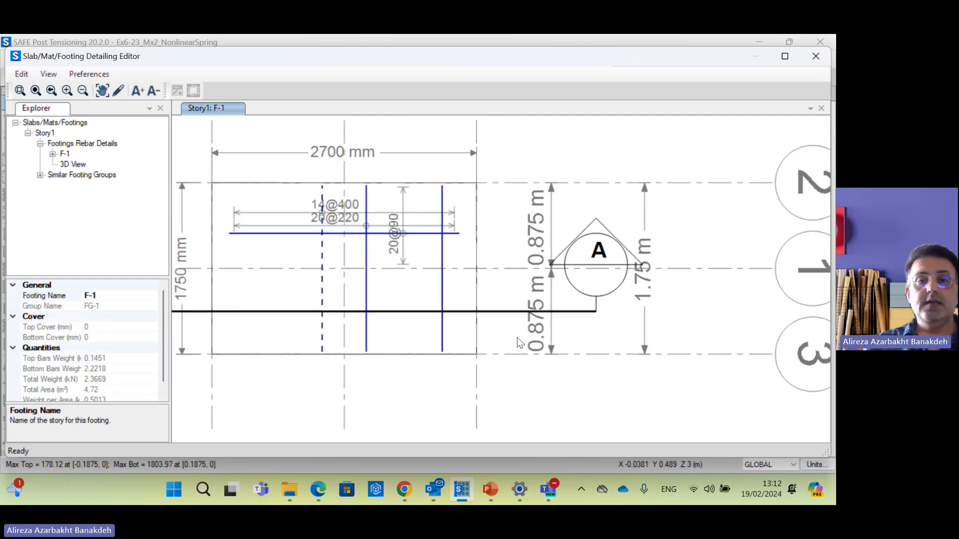
scroll(518, 340, up, 1)
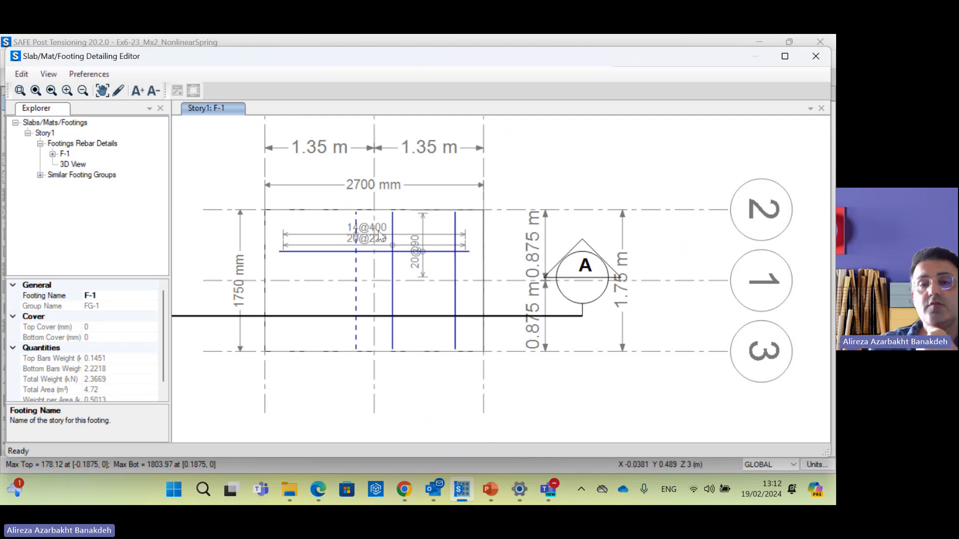
Step: View the footing's reinforcement cage in 3D, and close the detailing editor
click(75, 164)
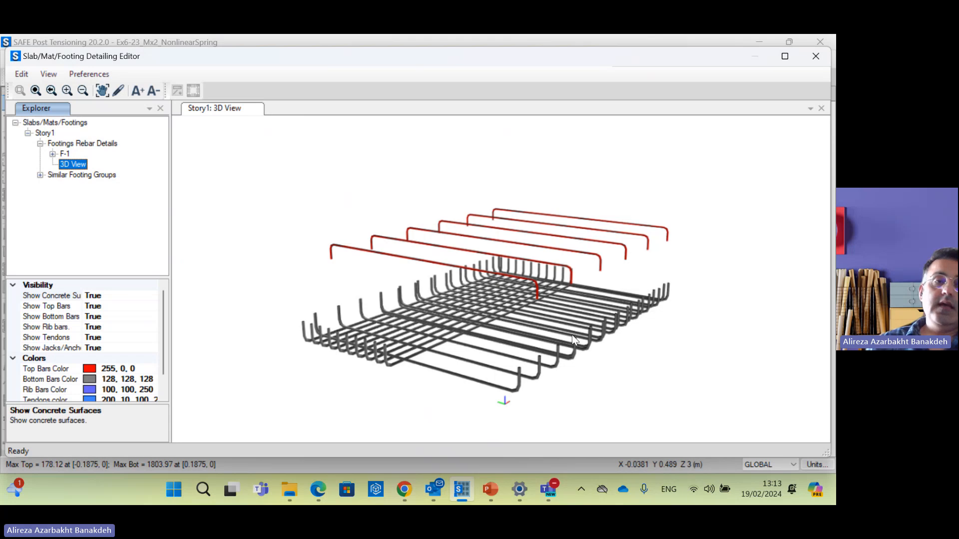
click(458, 143)
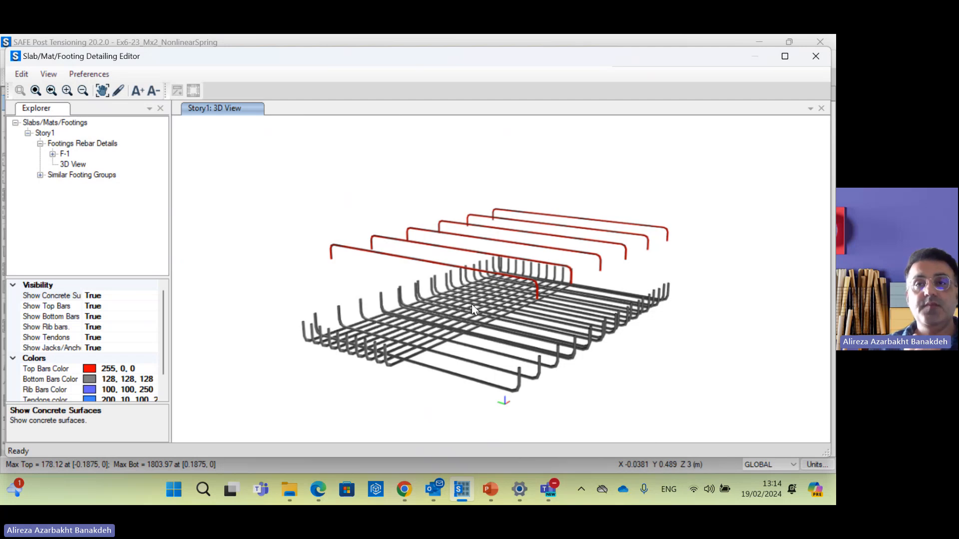
click(816, 56)
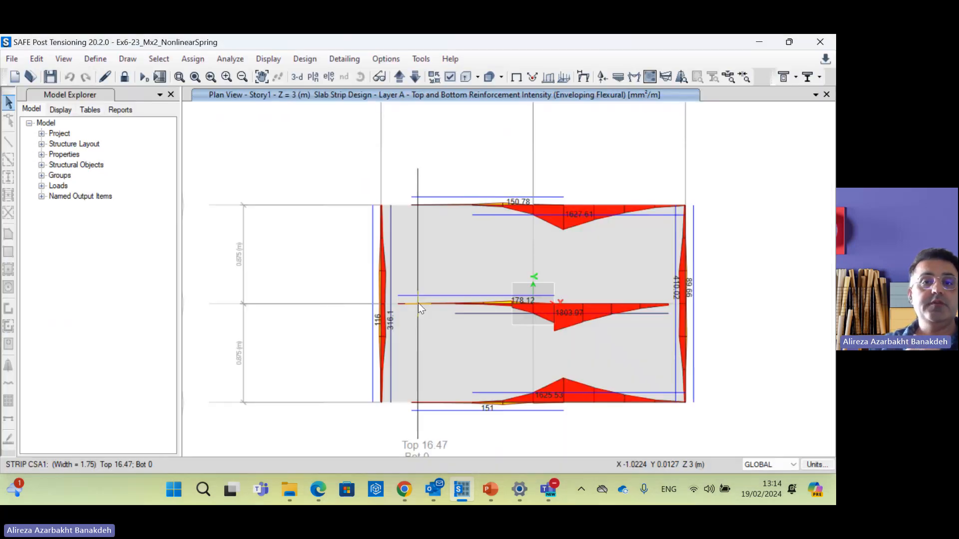